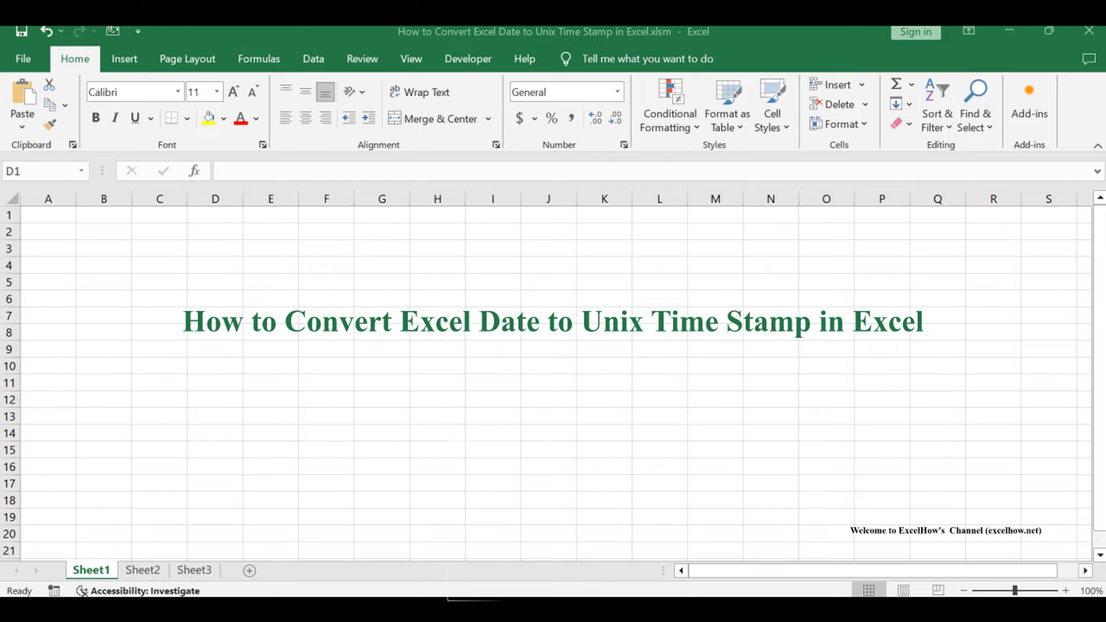
Step: Switch to Sheet2 and review the date-to-timestamp formula in the notes box
{"action": "key", "text": "ctrl+Page_Down"}
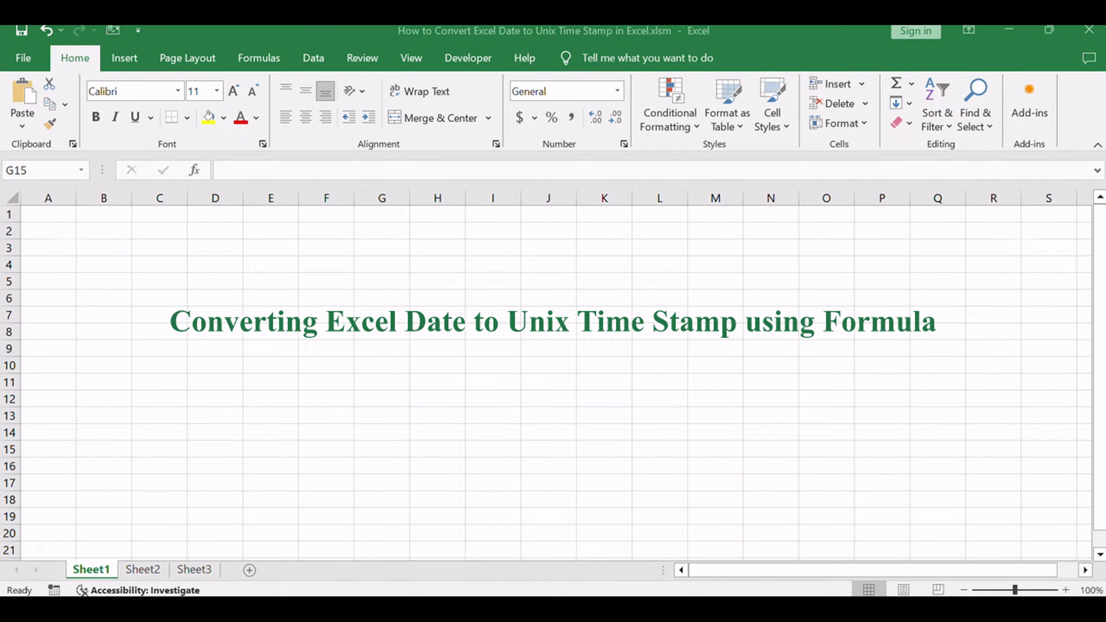
{"action": "left_click", "coordinate": [153, 570]}
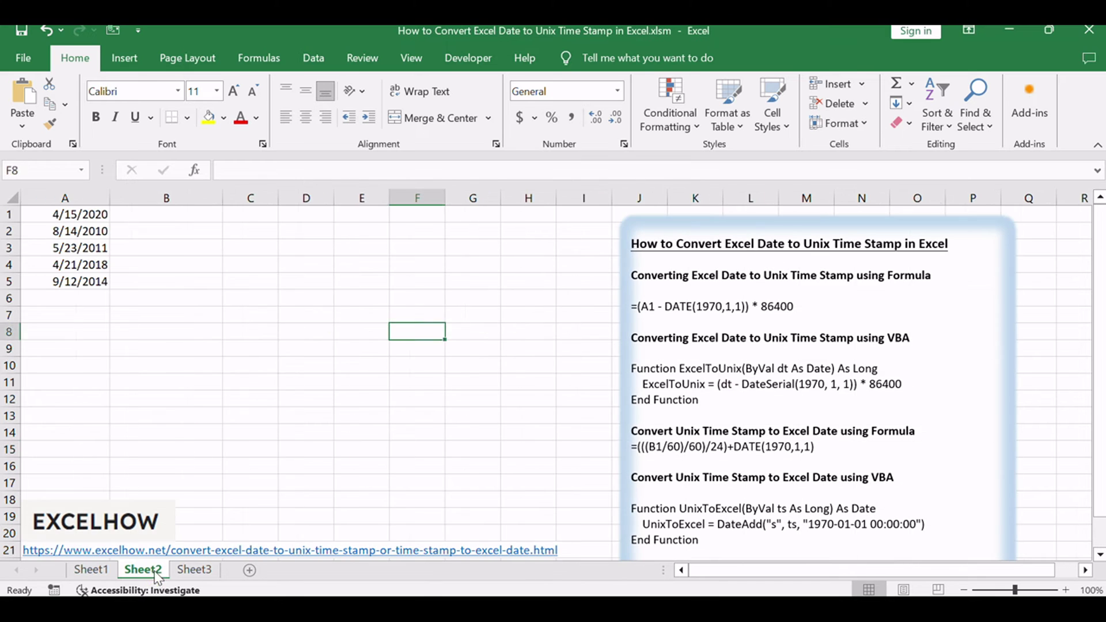
{"action": "left_click", "coordinate": [731, 375]}
{"action": "left_click_drag", "start_coordinate": [801, 275], "coordinate": [891, 276]}
{"action": "left_click", "coordinate": [798, 307]}
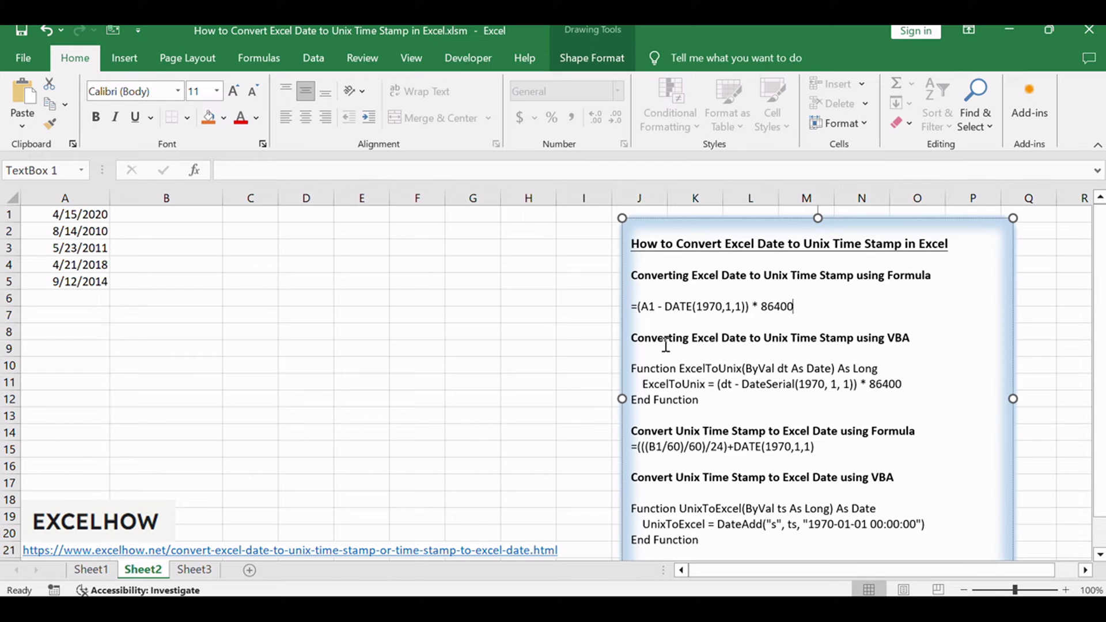
Step: Check the first date in A1 and select B1 for the timestamp result
{"action": "left_click", "coordinate": [262, 333]}
{"action": "left_click", "coordinate": [92, 214]}
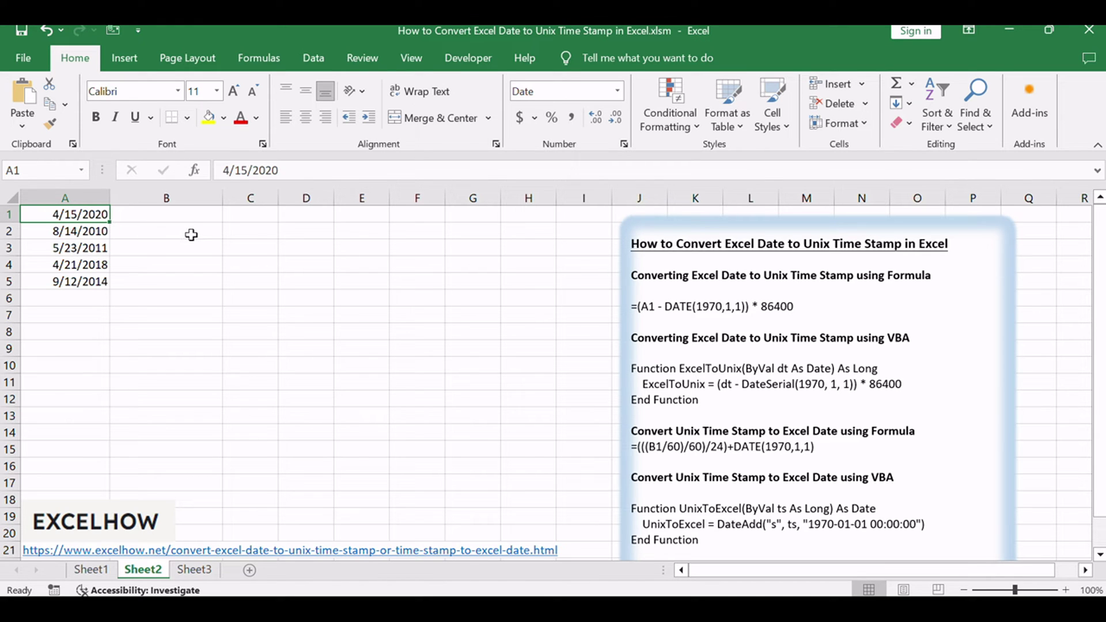
{"action": "left_click", "coordinate": [164, 214]}
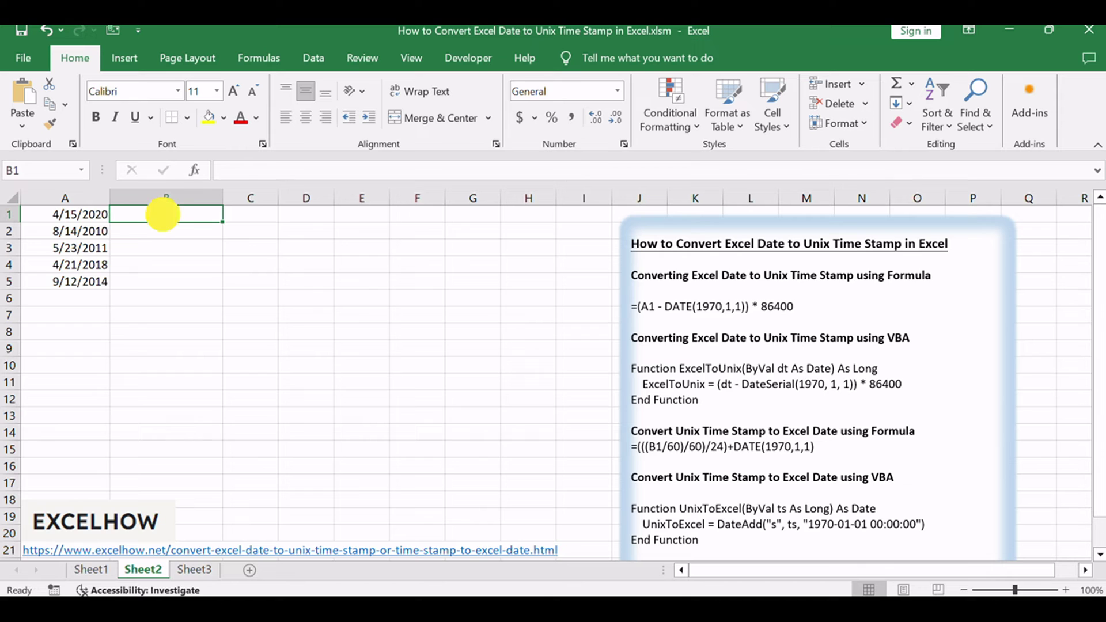
Step: Enter =(A1 - DATE(1970,1,1)) * 86400 in B1
{"action": "double_click", "coordinate": [163, 214]}
{"action": "type", "text": "=(A1 - DATE(1970,1,1)) * 86400"}
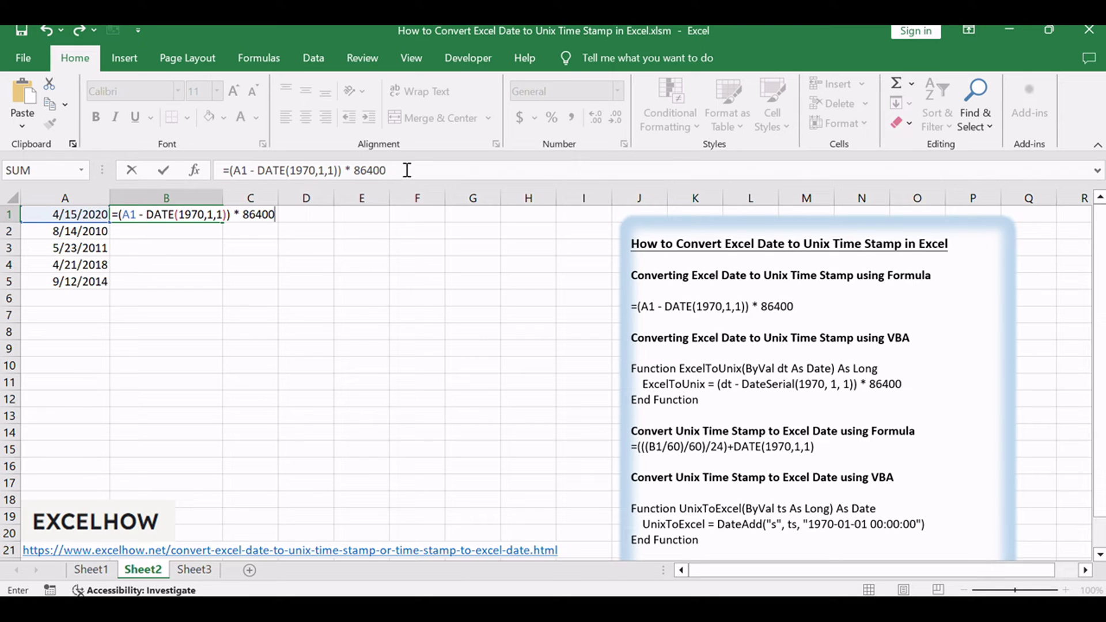
{"action": "left_click", "coordinate": [407, 169]}
{"action": "left_click_drag", "start_coordinate": [289, 170], "coordinate": [334, 170]}
{"action": "left_click", "coordinate": [439, 169]}
{"action": "key", "text": "Return"}
Step: Format B1 as General and fill the timestamp formula down to B5
{"action": "left_click", "coordinate": [202, 217]}
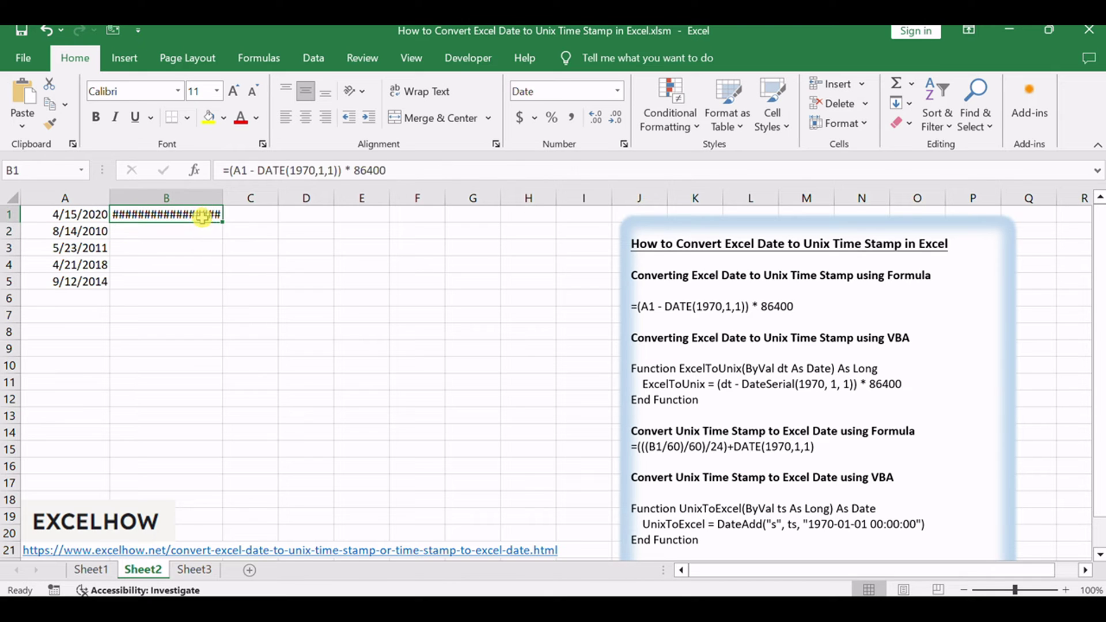
{"action": "left_click", "coordinate": [618, 94]}
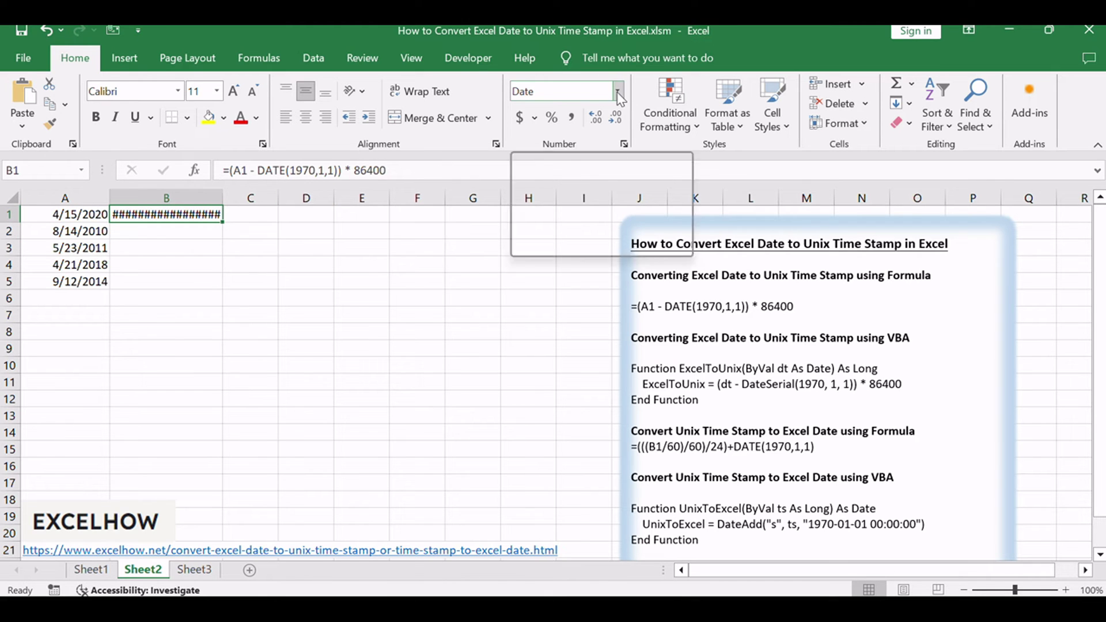
{"action": "left_click", "coordinate": [567, 118]}
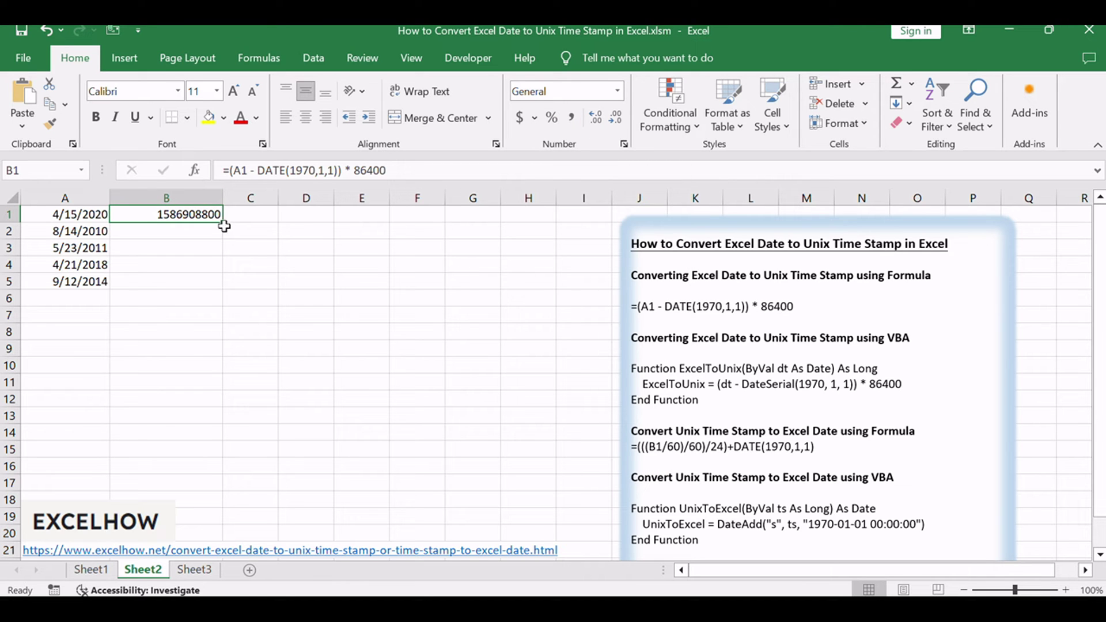
{"action": "left_click_drag", "start_coordinate": [224, 226], "coordinate": [218, 286]}
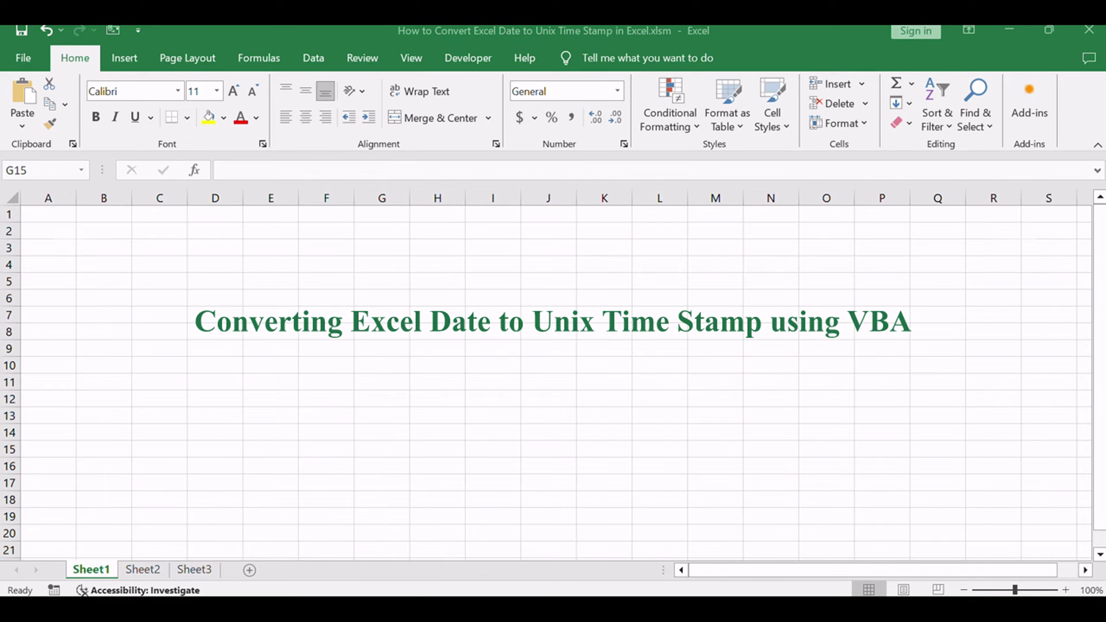
Step: Copy the ExcelToUnix code from Sheet2's notes box and open the VBA editor with Alt+F11
{"action": "left_click", "coordinate": [264, 377]}
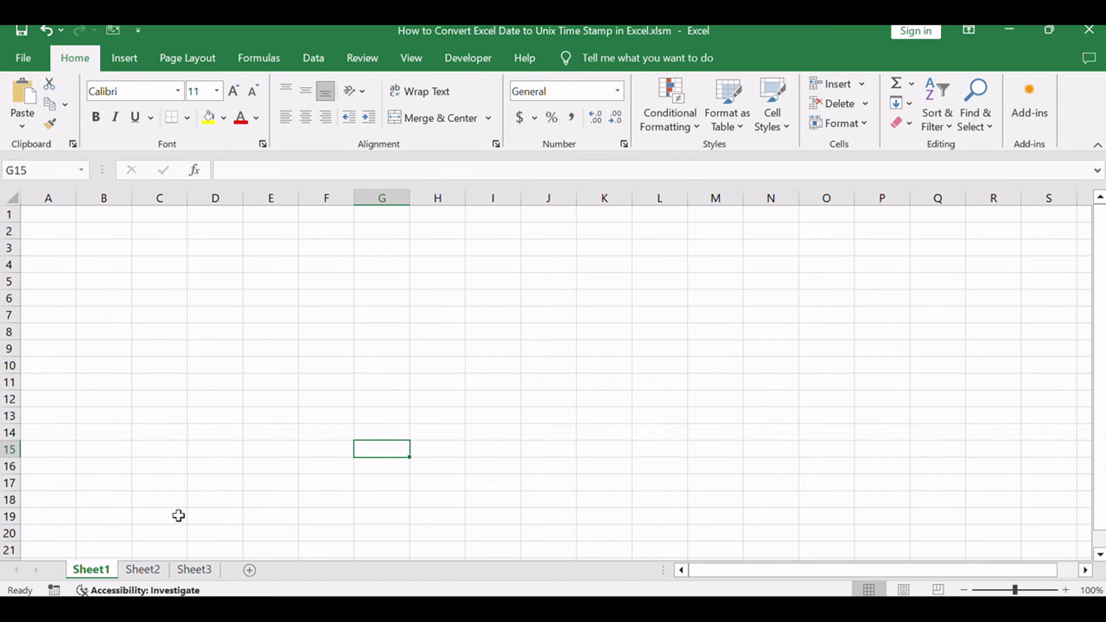
{"action": "left_click", "coordinate": [153, 570]}
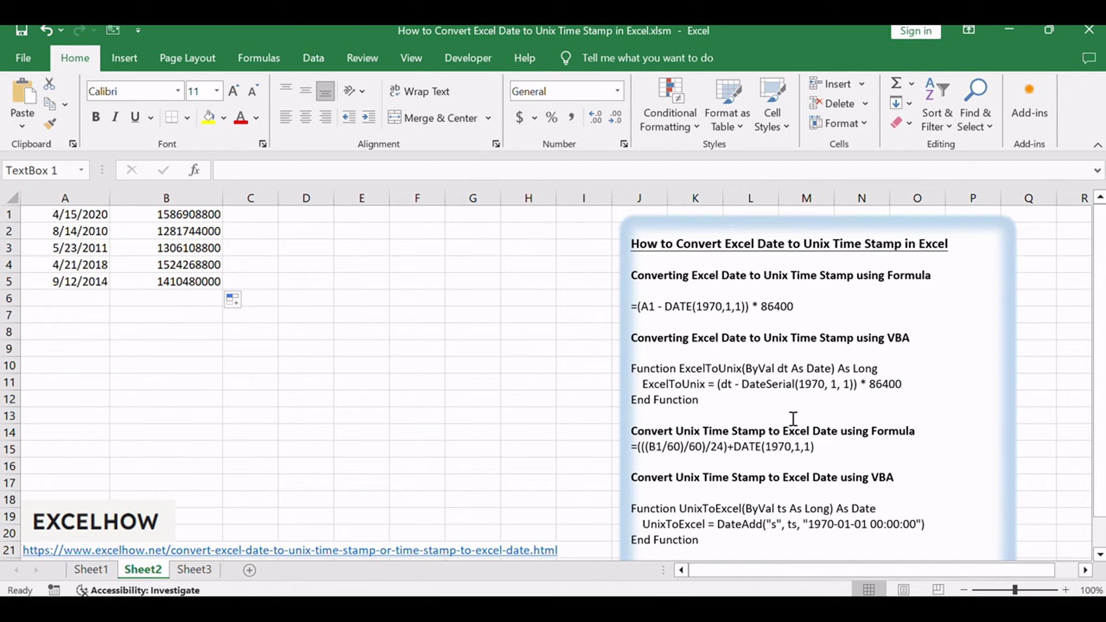
{"action": "left_click", "coordinate": [830, 371]}
{"action": "left_click_drag", "start_coordinate": [832, 338], "coordinate": [908, 339]}
{"action": "left_click", "coordinate": [862, 383]}
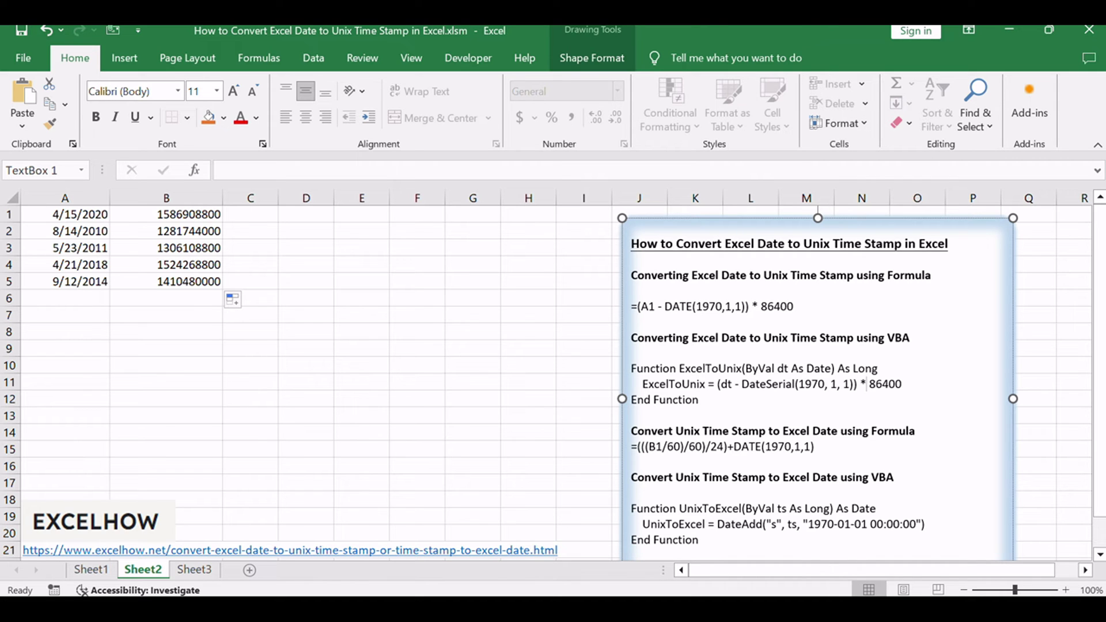
{"action": "left_click", "coordinate": [327, 330]}
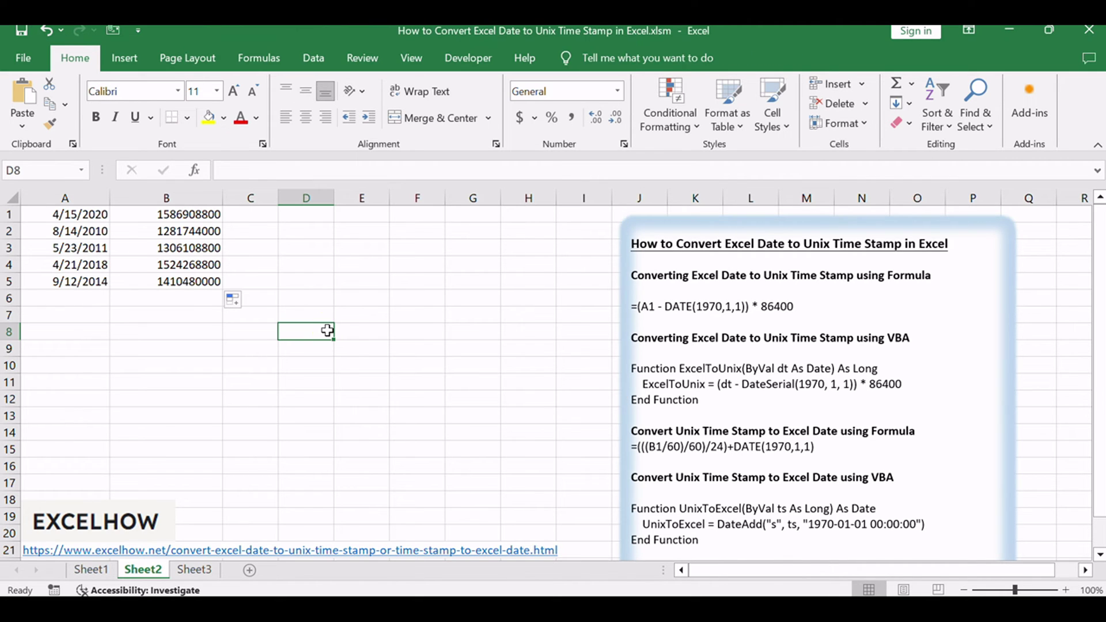
{"action": "key", "text": "alt+F11"}
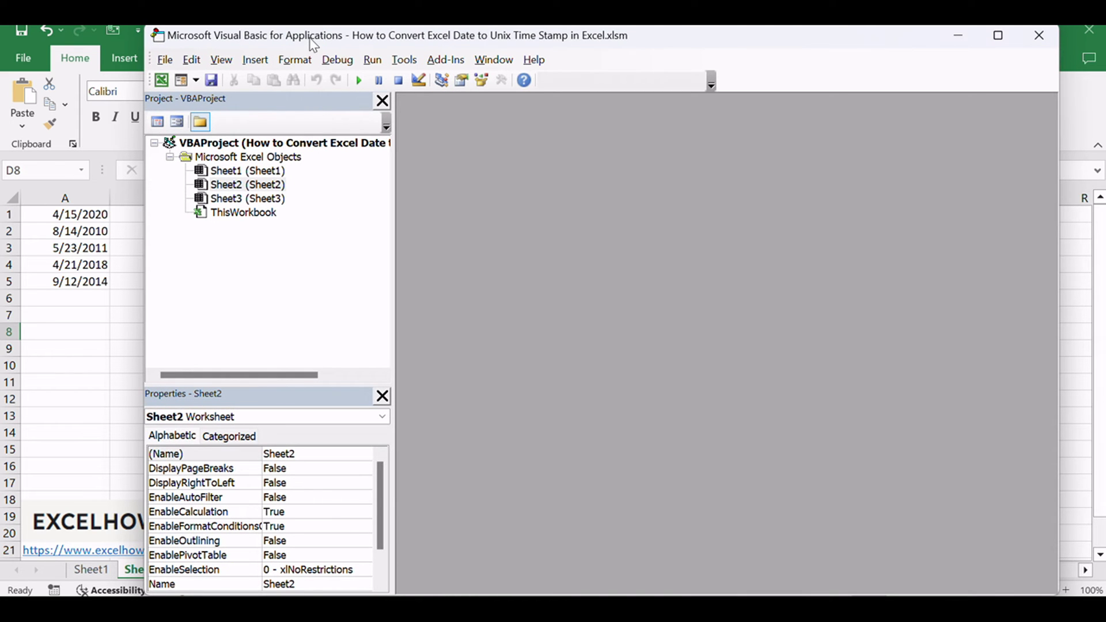
Step: Insert a new module and paste the ExcelToUnix function code into it
{"action": "left_click", "coordinate": [268, 58]}
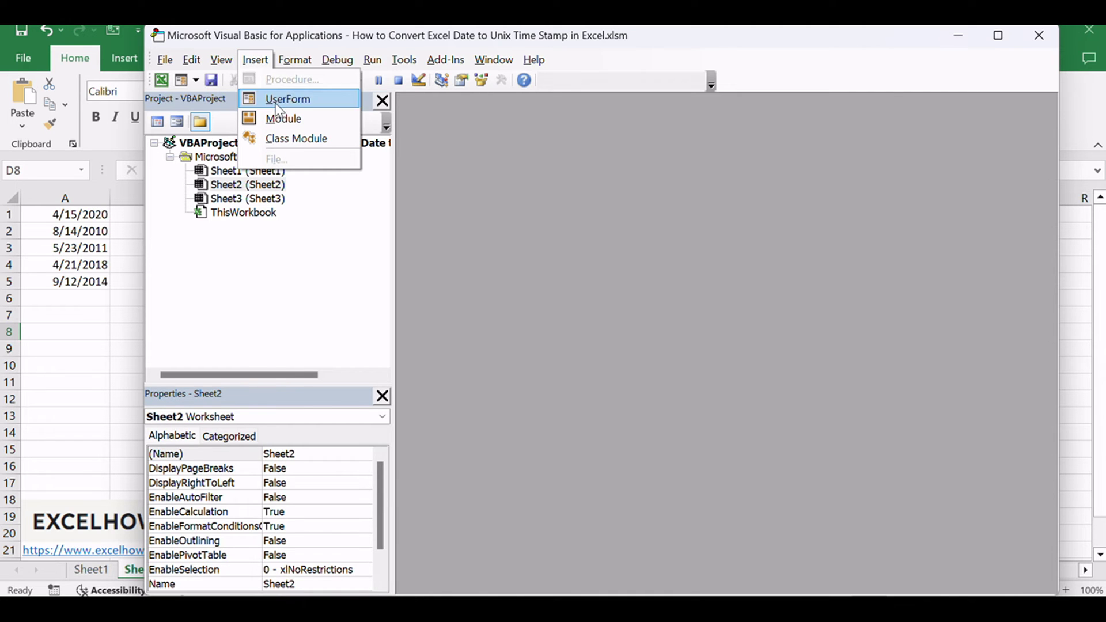
{"action": "left_click", "coordinate": [310, 117]}
{"action": "left_click", "coordinate": [477, 202]}
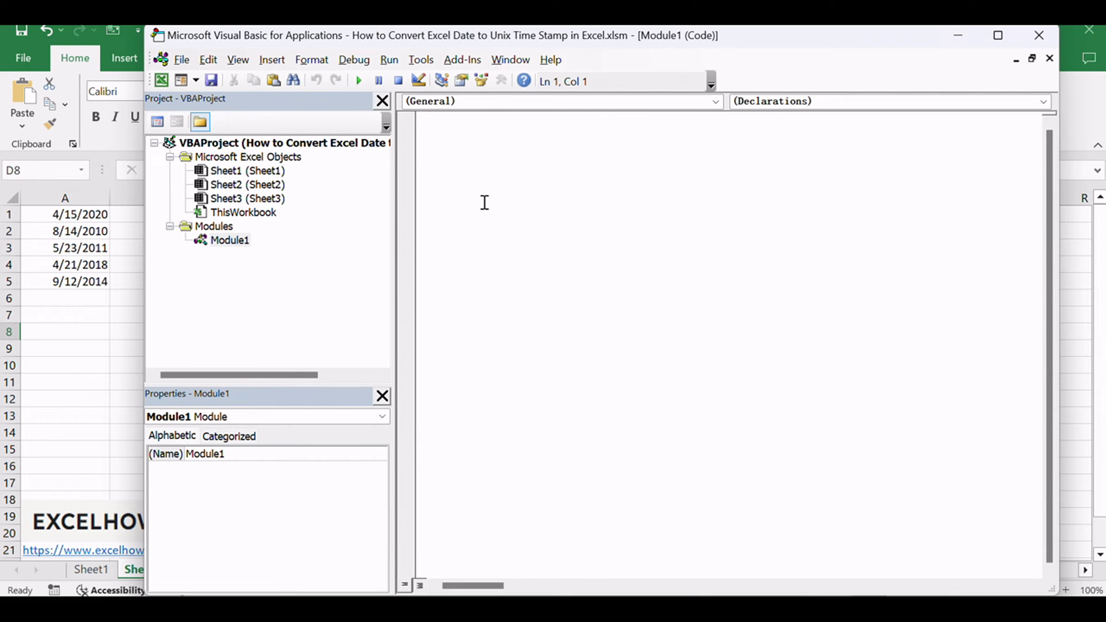
{"action": "type", "text": "Function ExcelToUnix(ByVal dt As Date) As Long     ExcelToUnix = (dt - DateSerial(1970, 1, 1)) * 86400 End Function"}
{"action": "double_click", "coordinate": [503, 128]}
{"action": "left_click", "coordinate": [502, 118]}
{"action": "double_click", "coordinate": [502, 118]}
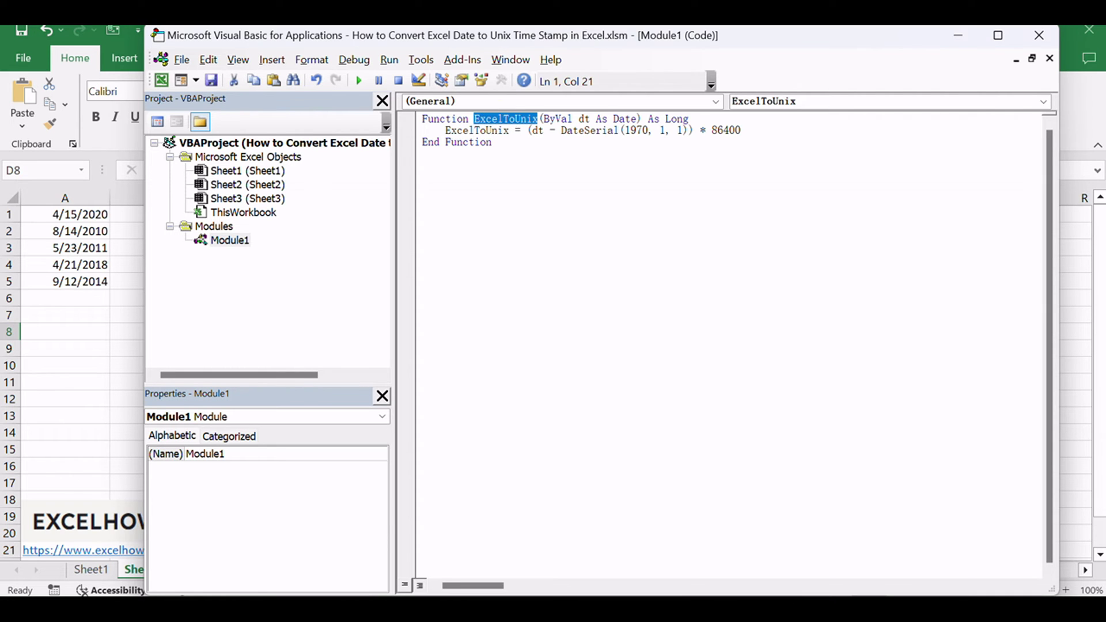
Step: Close the VBA editor and return to the Sheet2 worksheet
{"action": "key", "text": "alt+F11"}
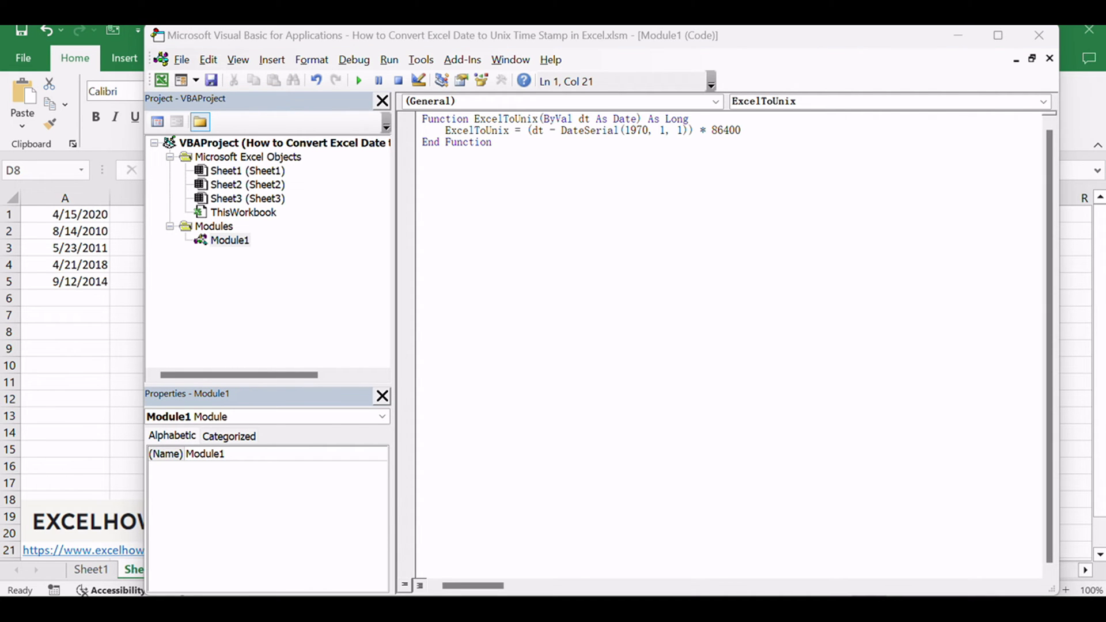
{"action": "left_click", "coordinate": [797, 298]}
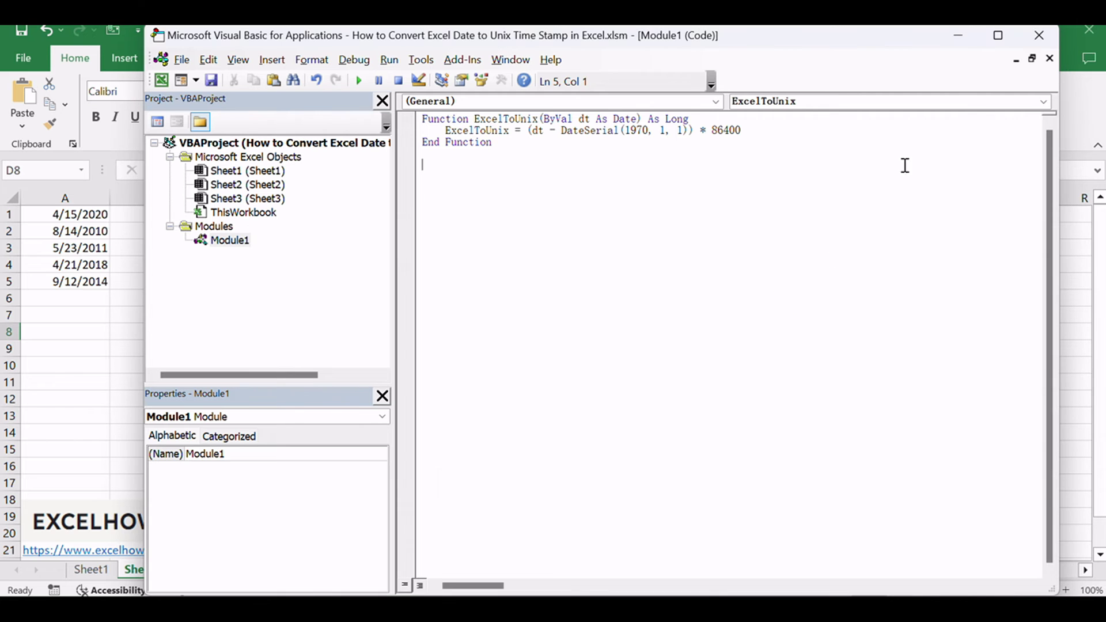
{"action": "left_click", "coordinate": [1038, 35]}
{"action": "left_click", "coordinate": [311, 297]}
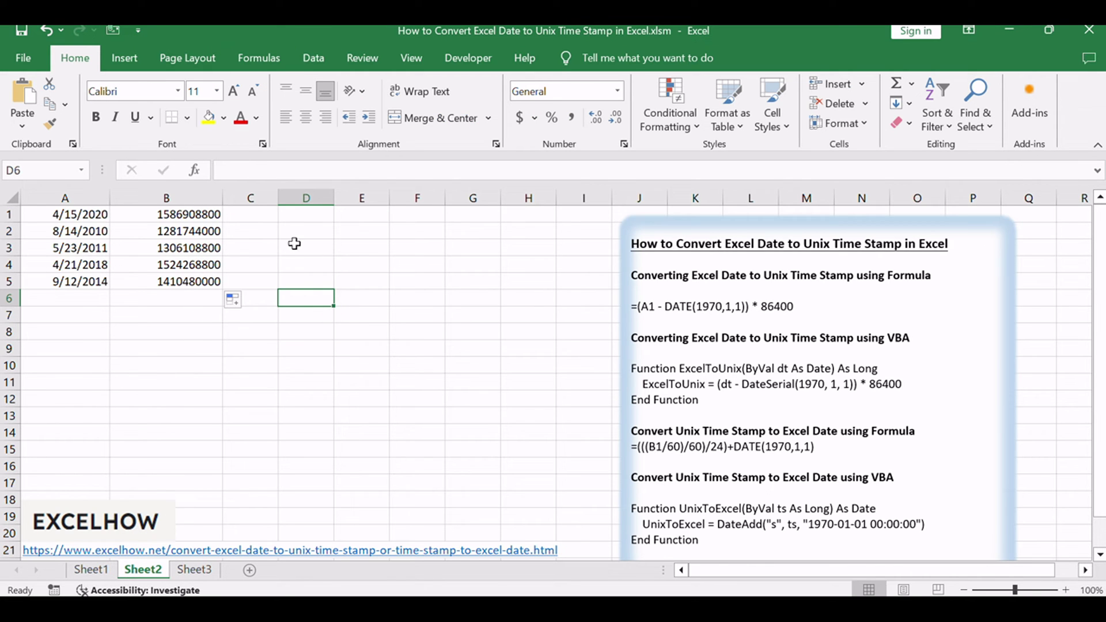
Step: Enter =ExcelToUnix(A1) in C1
{"action": "left_click", "coordinate": [246, 214]}
{"action": "double_click", "coordinate": [246, 215]}
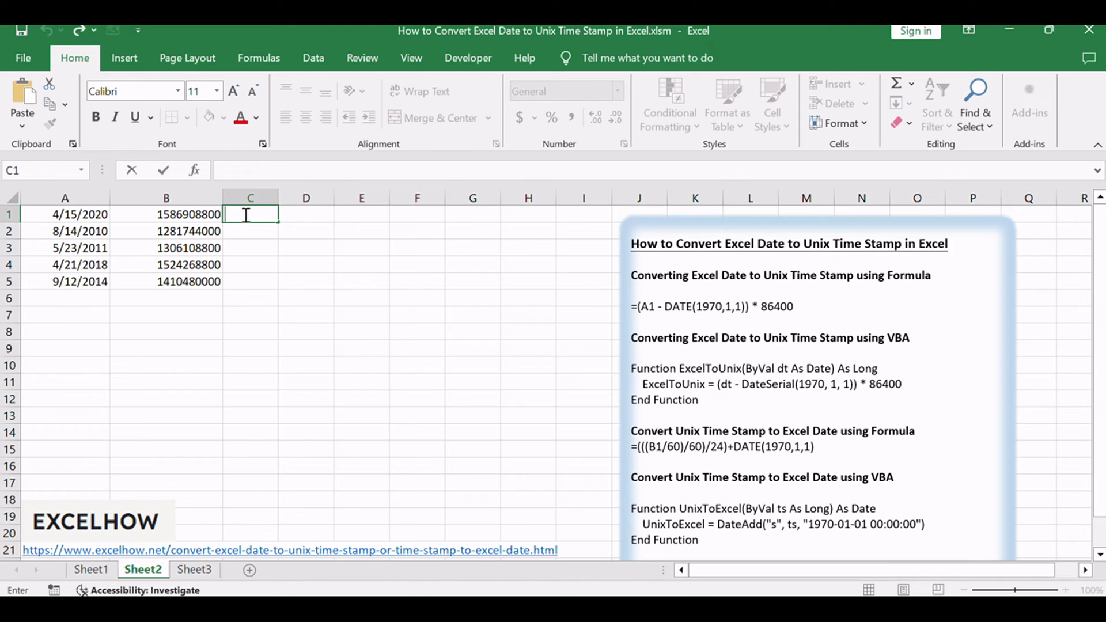
{"action": "type", "text": "=ExcelToUnix(A1)"}
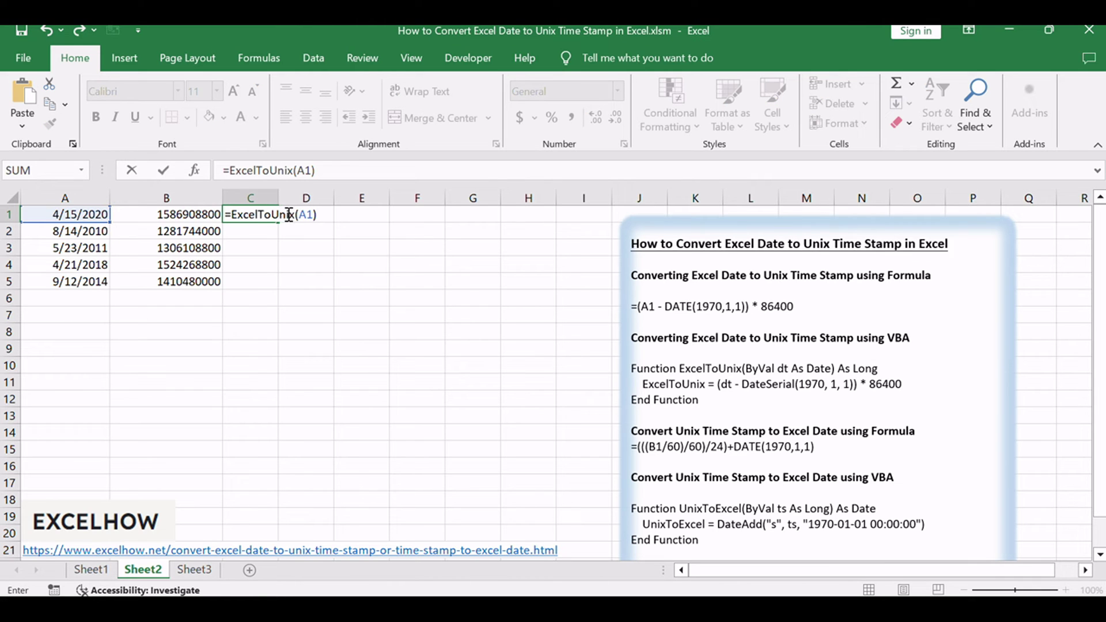
{"action": "left_click", "coordinate": [324, 172]}
{"action": "key", "text": "Return"}
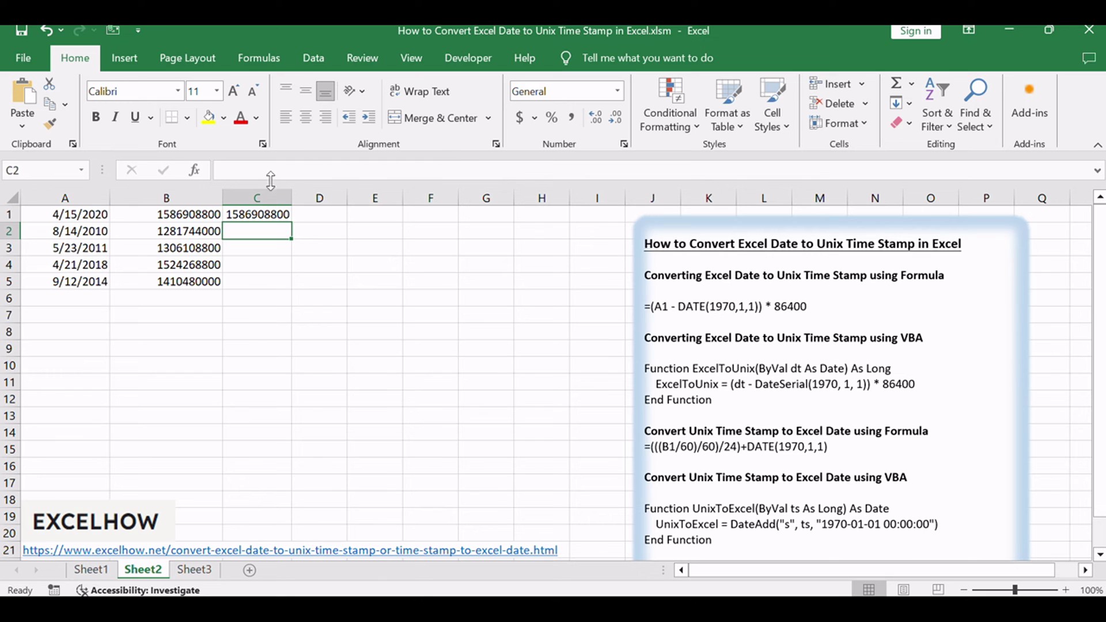
Step: Widen column C and fill the ExcelToUnix formula down to C6
{"action": "left_click", "coordinate": [309, 212]}
{"action": "left_click_drag", "start_coordinate": [291, 197], "coordinate": [305, 305]}
{"action": "left_click", "coordinate": [285, 217]}
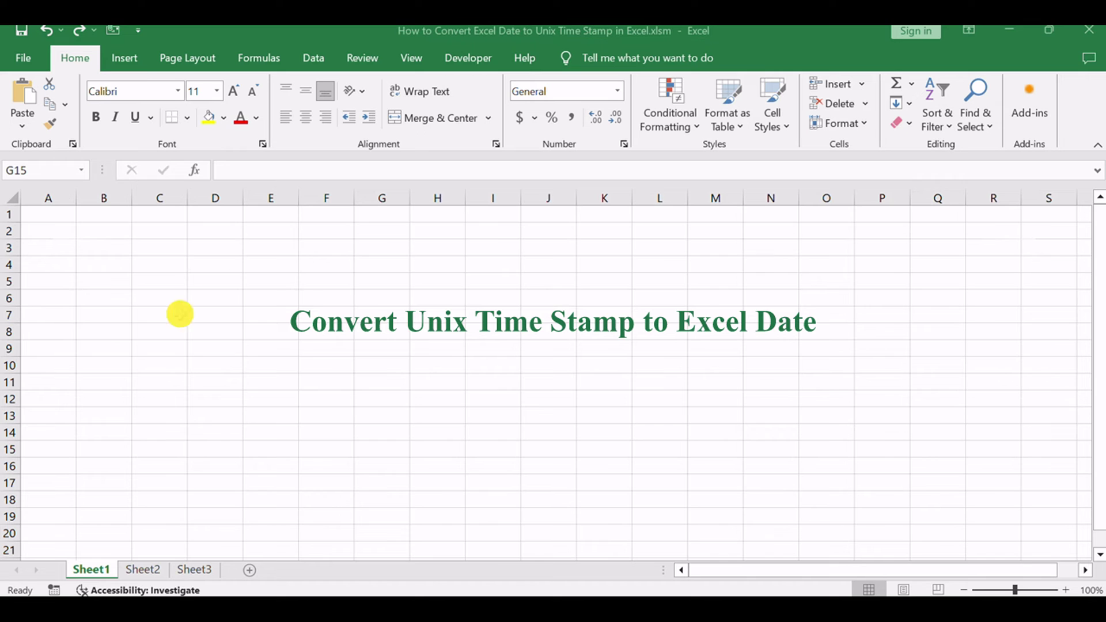
{"action": "left_click", "coordinate": [143, 569]}
{"action": "left_click", "coordinate": [444, 481]}
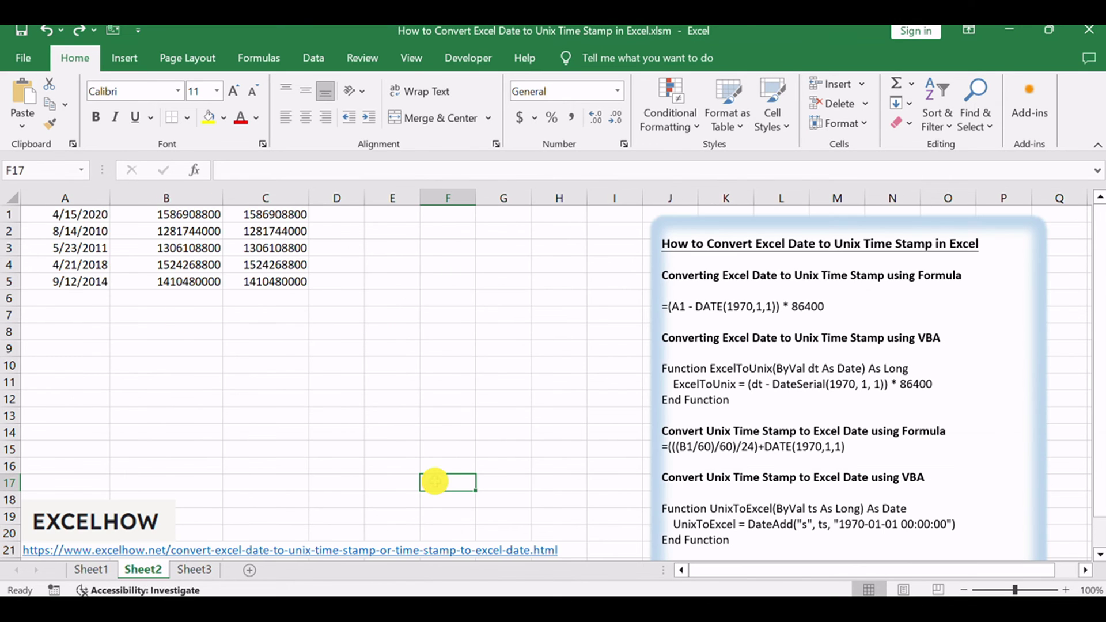
{"action": "left_click_drag", "start_coordinate": [733, 431], "coordinate": [924, 444]}
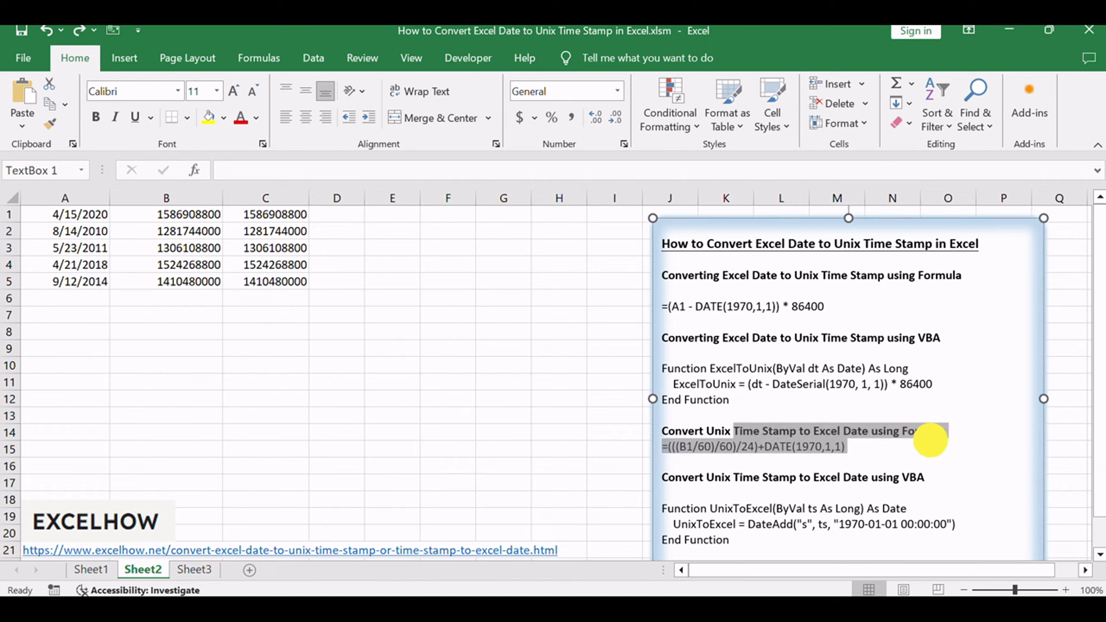
{"action": "left_click_drag", "start_coordinate": [811, 475], "coordinate": [924, 477]}
{"action": "left_click", "coordinate": [828, 456]}
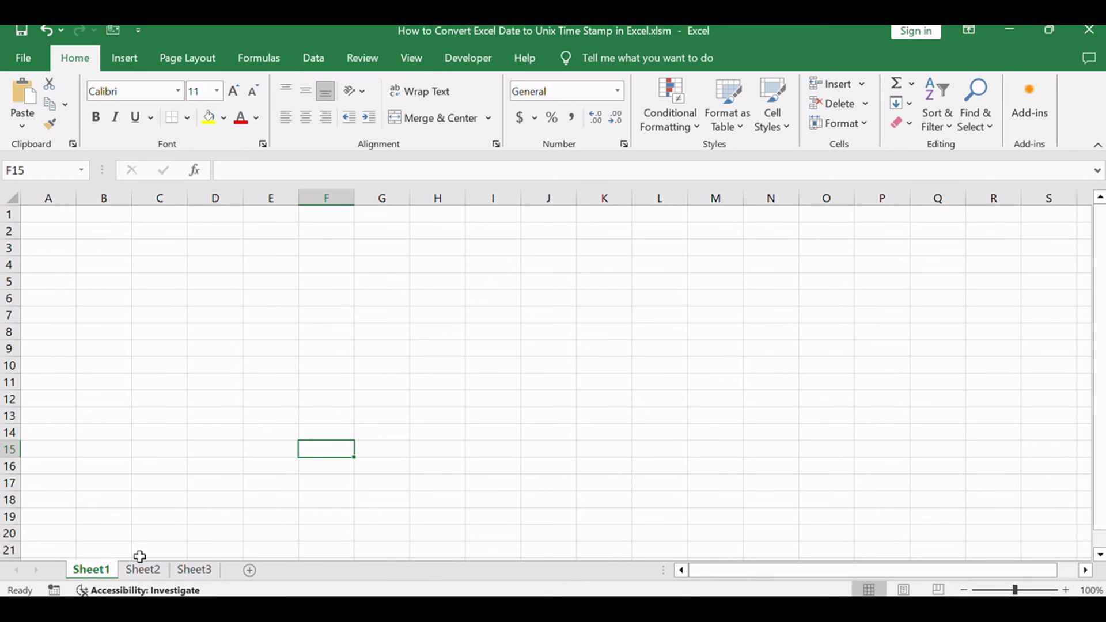
Step: On Sheet2, enter =(((B1/60)/60)/24)+DATE(1970,1,1) in C1 and fill it down to C5
{"action": "left_click", "coordinate": [143, 570]}
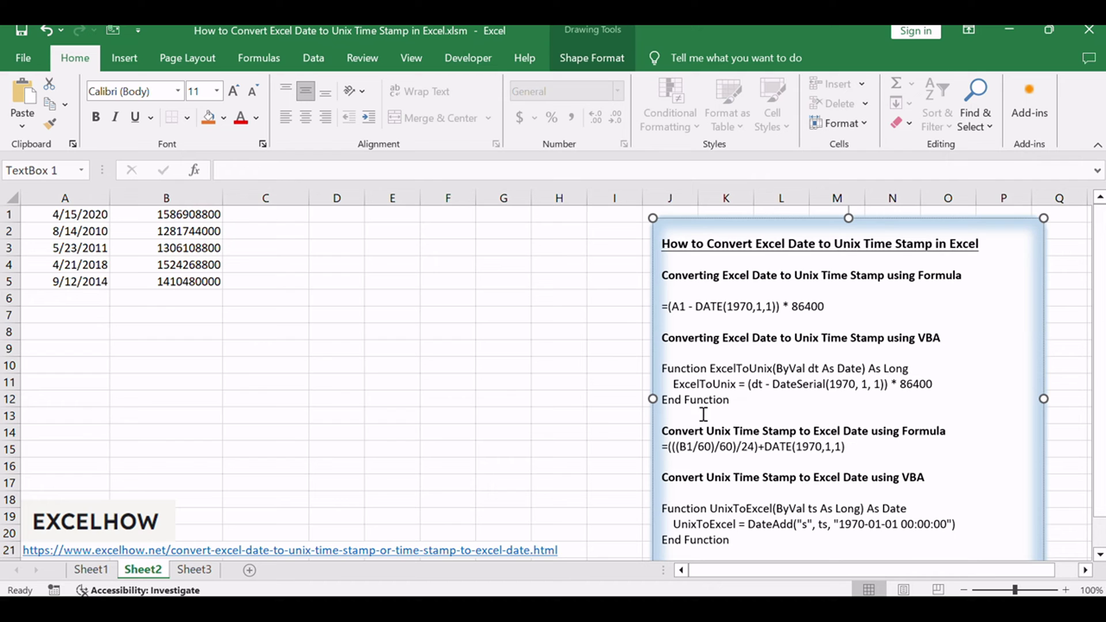
{"action": "left_click", "coordinate": [432, 353]}
{"action": "left_click", "coordinate": [277, 215]}
{"action": "type", "text": "=(((B1/60)/60)/24)+DATE(1970,1,1)"}
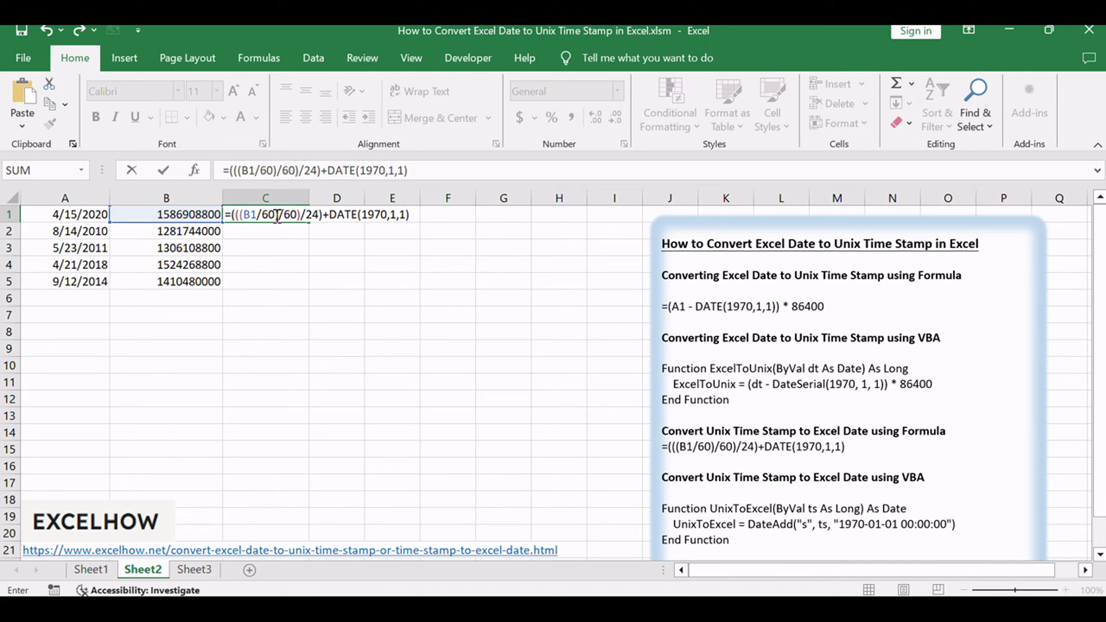
{"action": "left_click", "coordinate": [253, 218]}
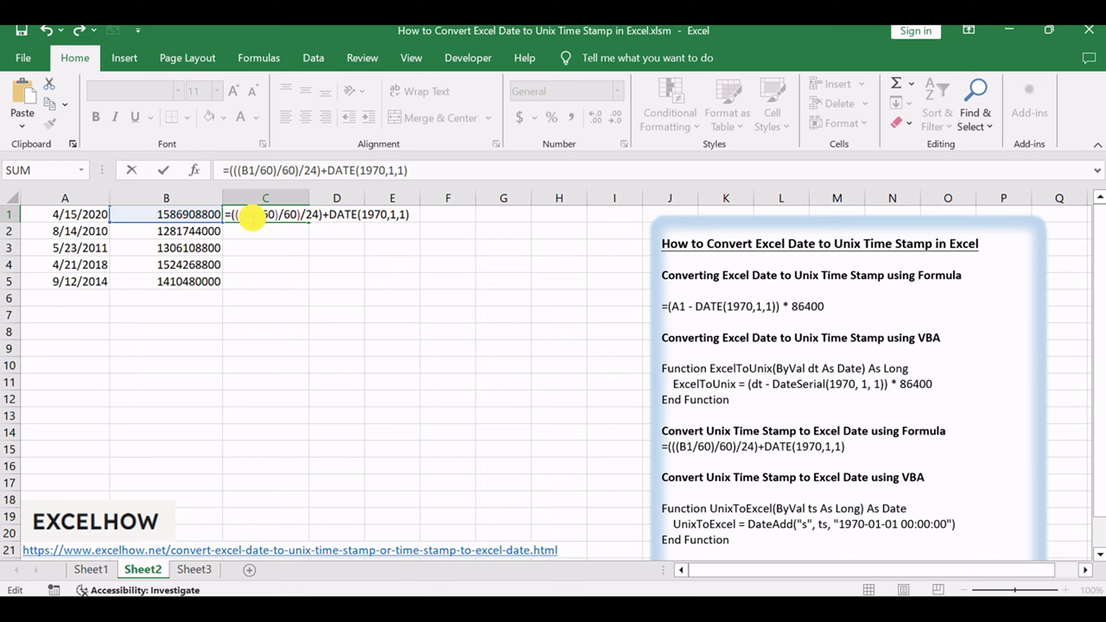
{"action": "double_click", "coordinate": [251, 215]}
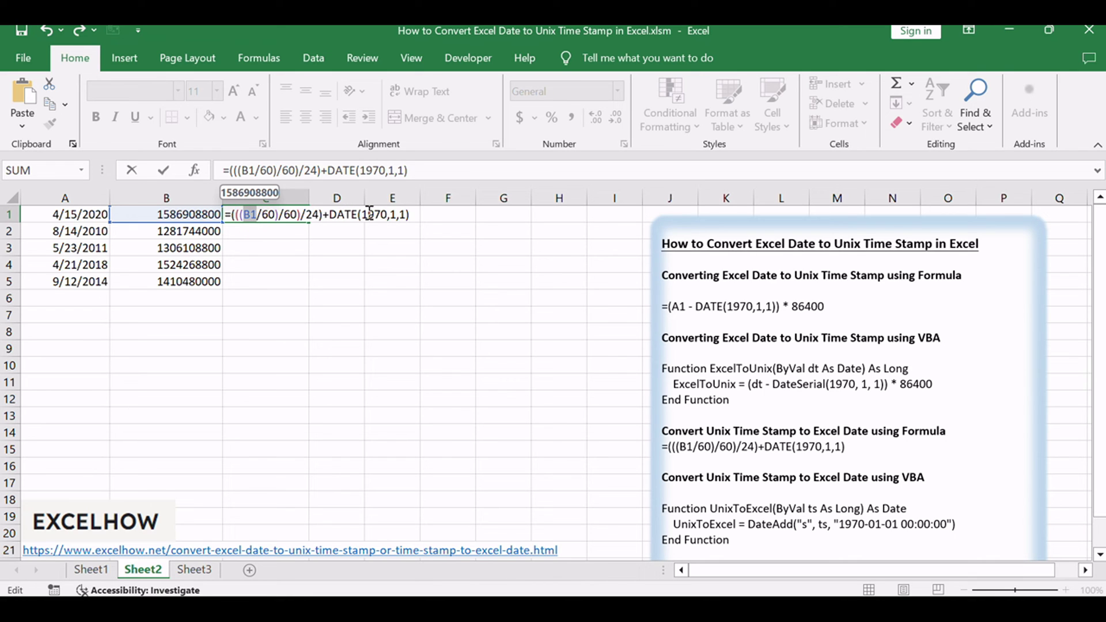
{"action": "left_click", "coordinate": [434, 167]}
{"action": "key", "text": "Return"}
{"action": "left_click", "coordinate": [265, 214]}
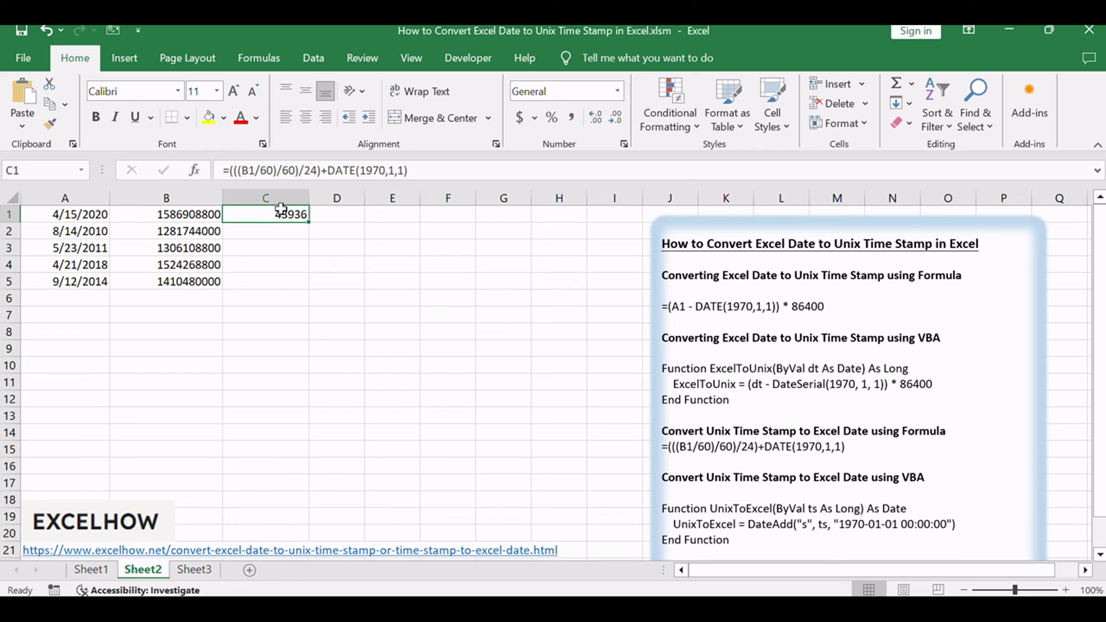
{"action": "left_click_drag", "start_coordinate": [306, 221], "coordinate": [311, 279]}
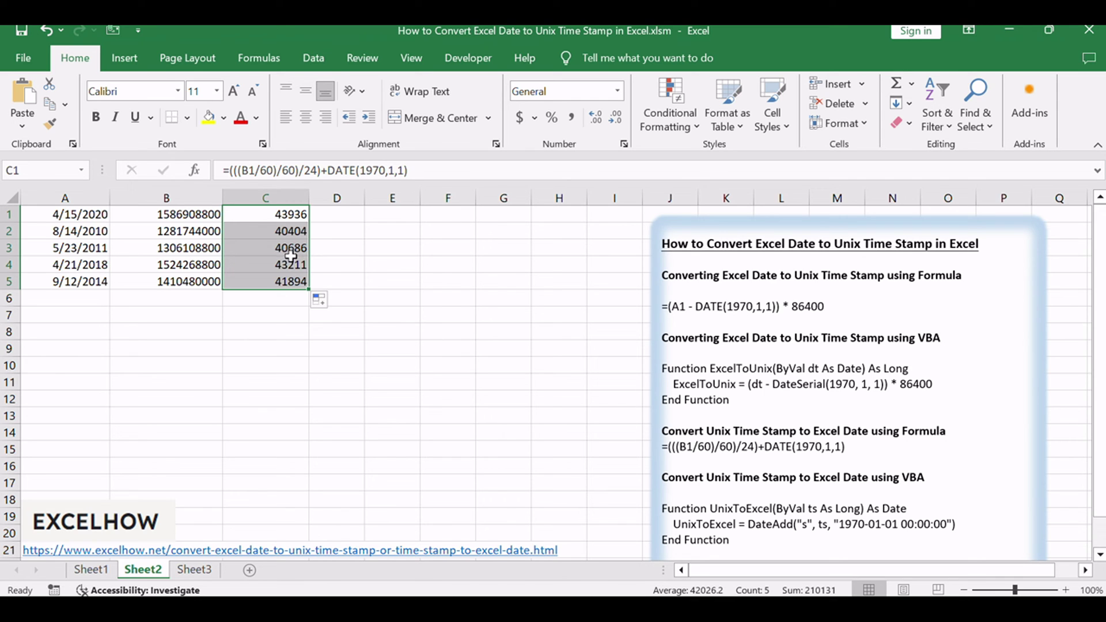
Step: Apply the Date number format to C1:C5 through Format Cells
{"action": "right_click", "coordinate": [289, 236]}
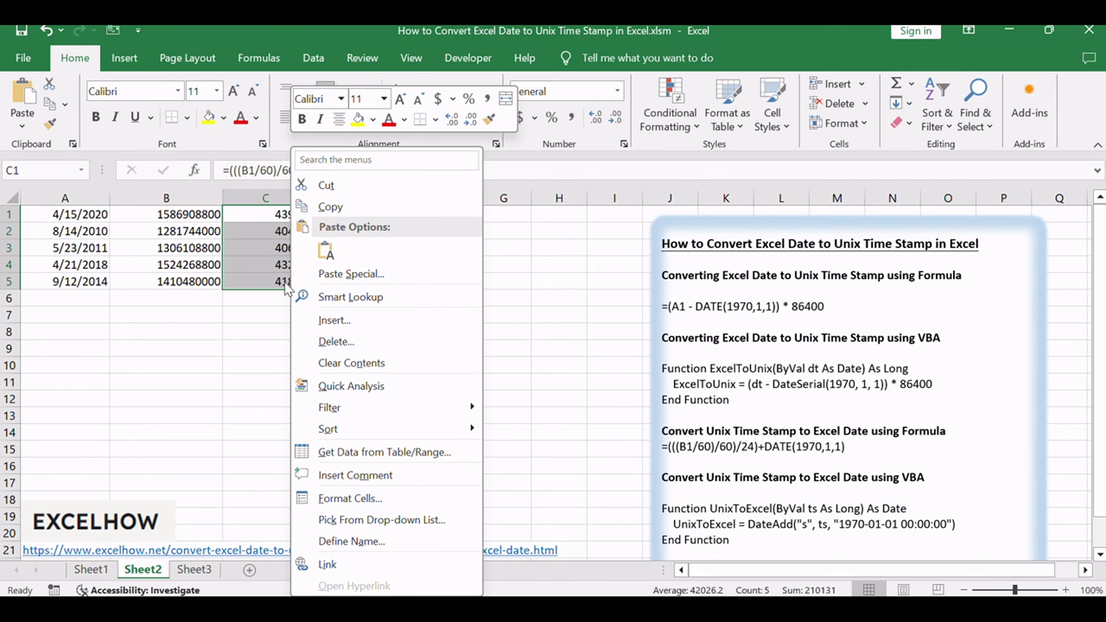
{"action": "left_click", "coordinate": [375, 500]}
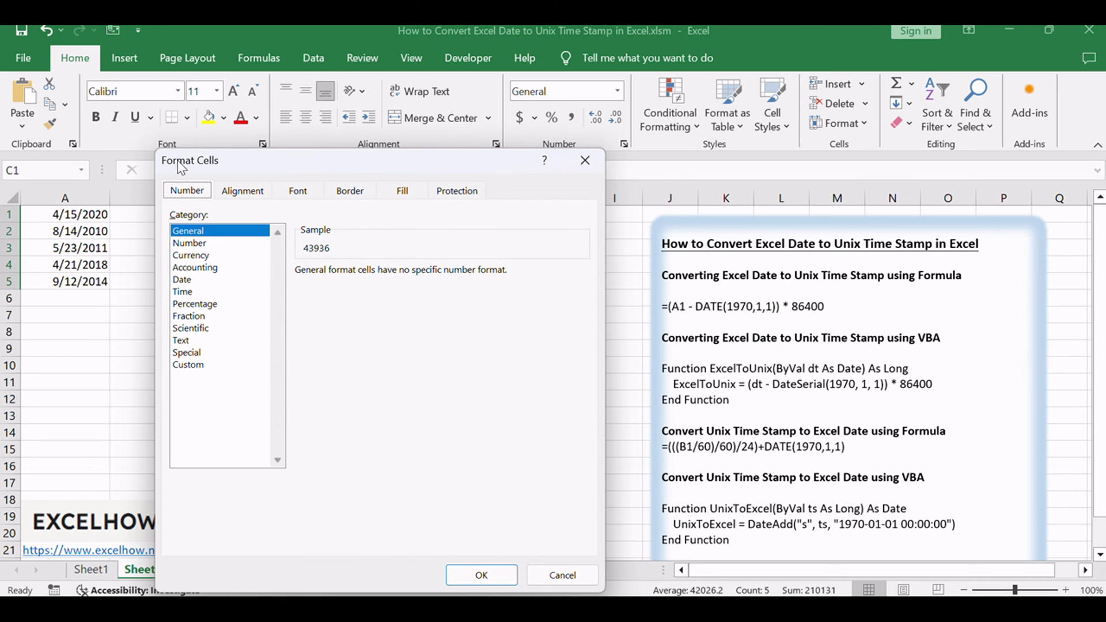
{"action": "left_click_drag", "start_coordinate": [243, 160], "coordinate": [251, 137]}
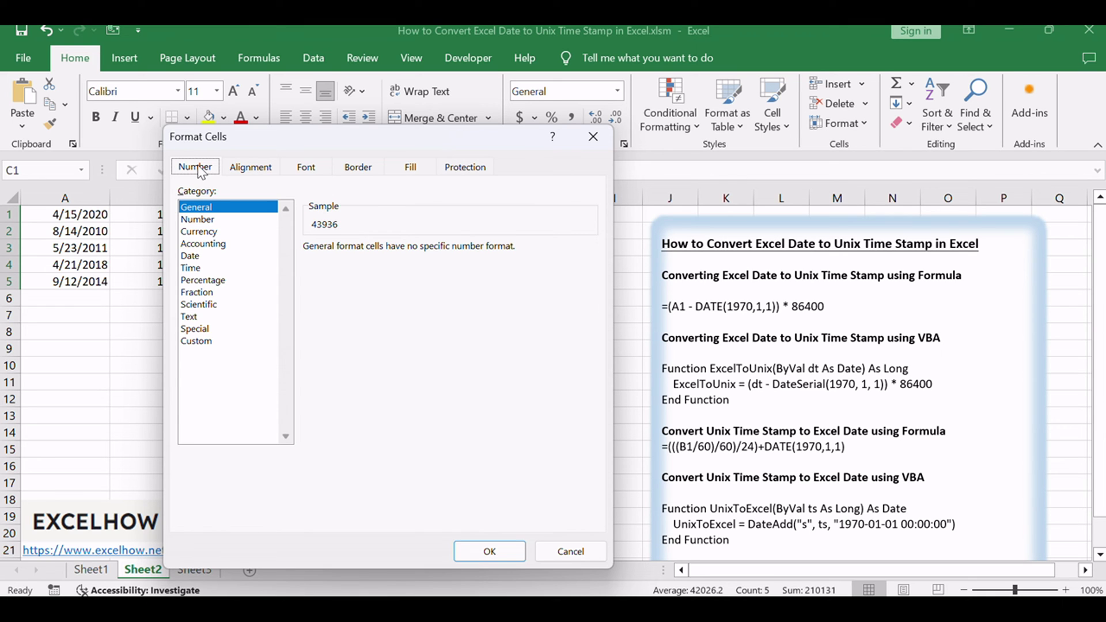
{"action": "left_click", "coordinate": [193, 255]}
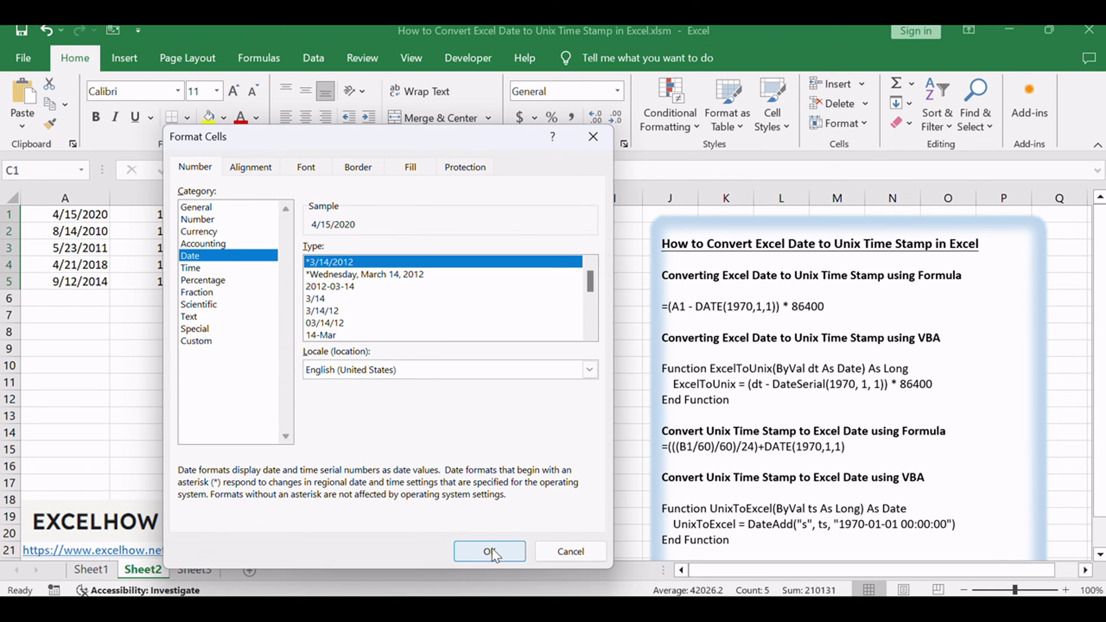
{"action": "left_click", "coordinate": [489, 551]}
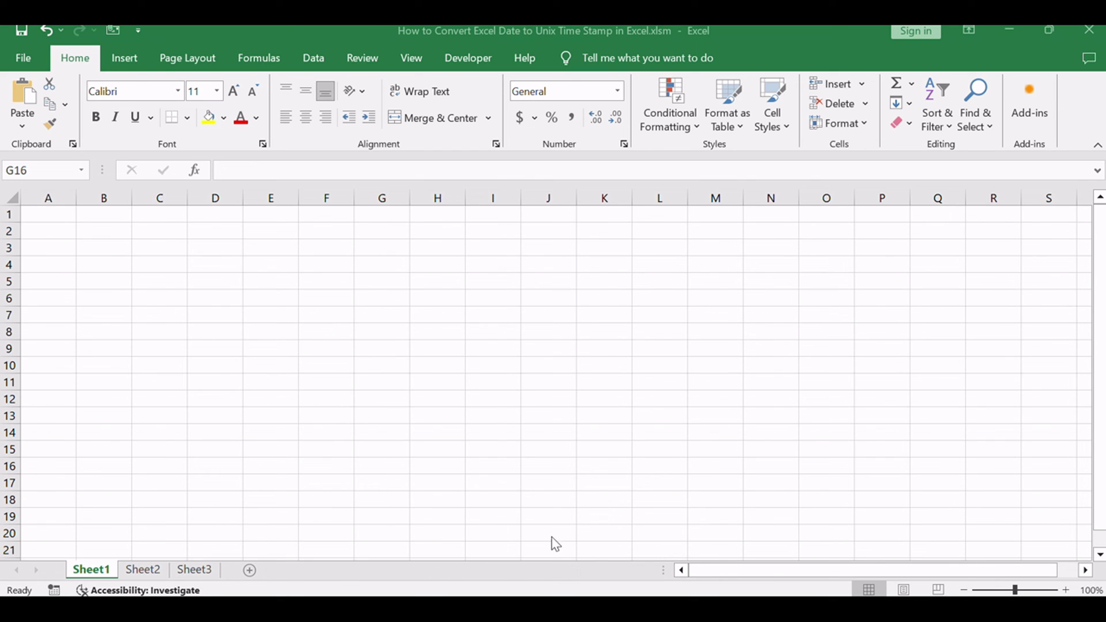
Step: Switch to Sheet2, leave the notes box, and open the VBA editor with Alt+F11
{"action": "left_click", "coordinate": [154, 570]}
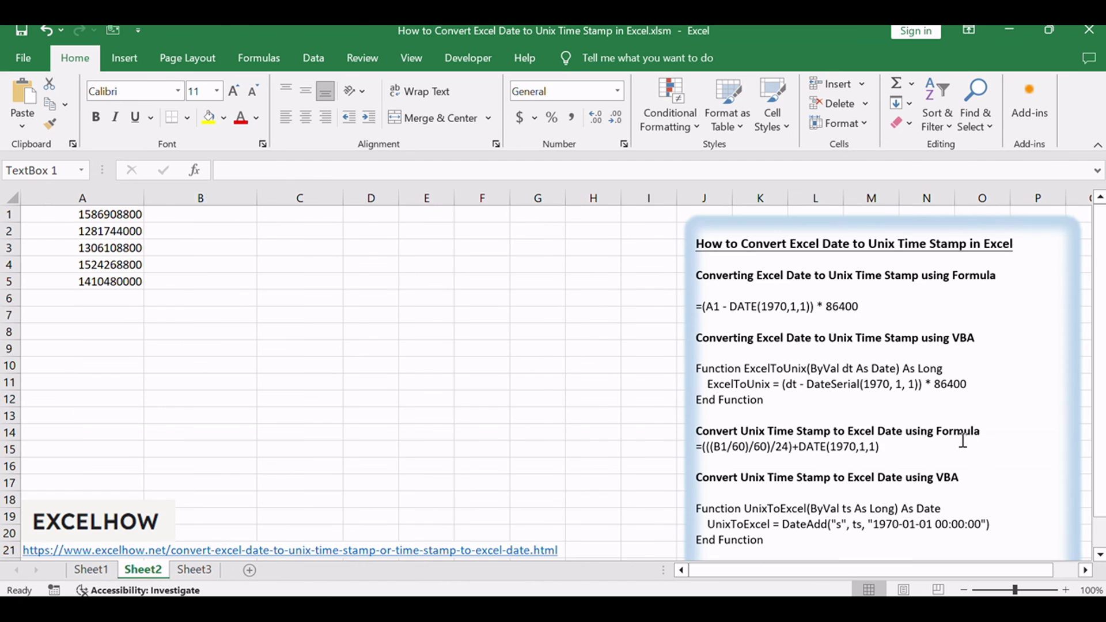
{"action": "left_click_drag", "start_coordinate": [796, 477], "coordinate": [958, 477]}
{"action": "scroll", "coordinate": [937, 506], "scroll_direction": "down", "scroll_amount": 1}
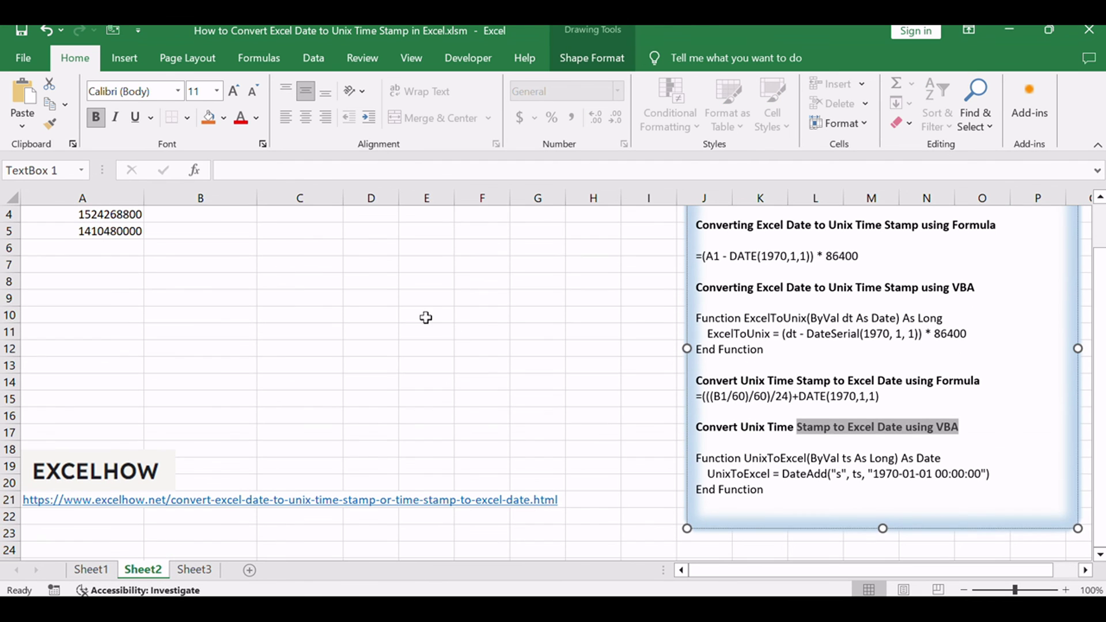
{"action": "left_click", "coordinate": [423, 316]}
{"action": "key", "text": "alt+F11"}
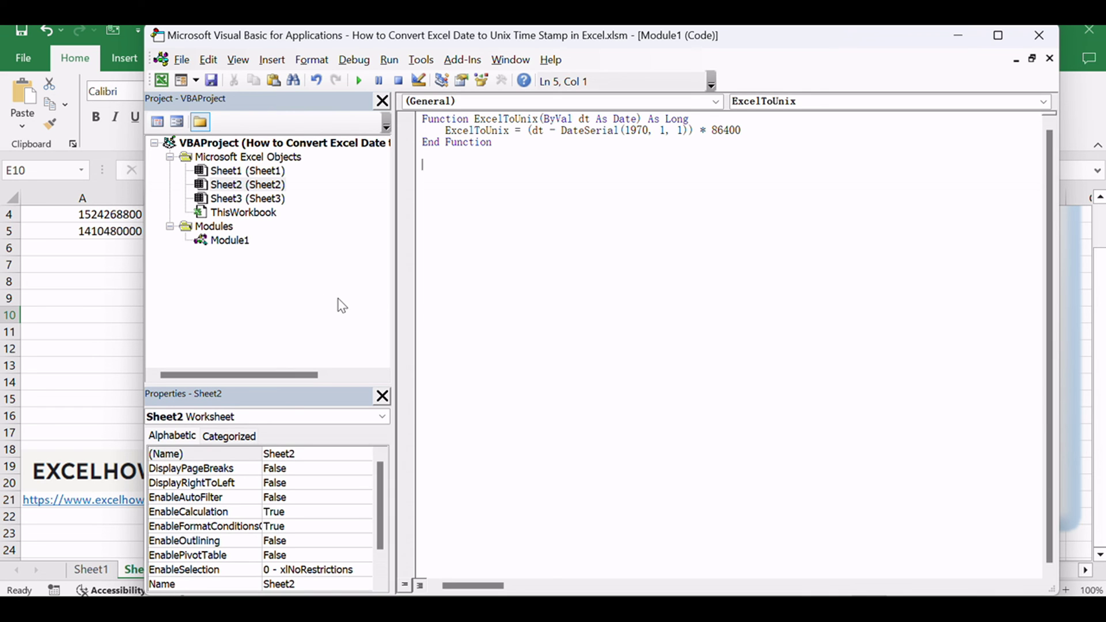
Step: Paste the UnixToExcel function code into Module1 below ExcelToUnix
{"action": "left_click", "coordinate": [592, 287]}
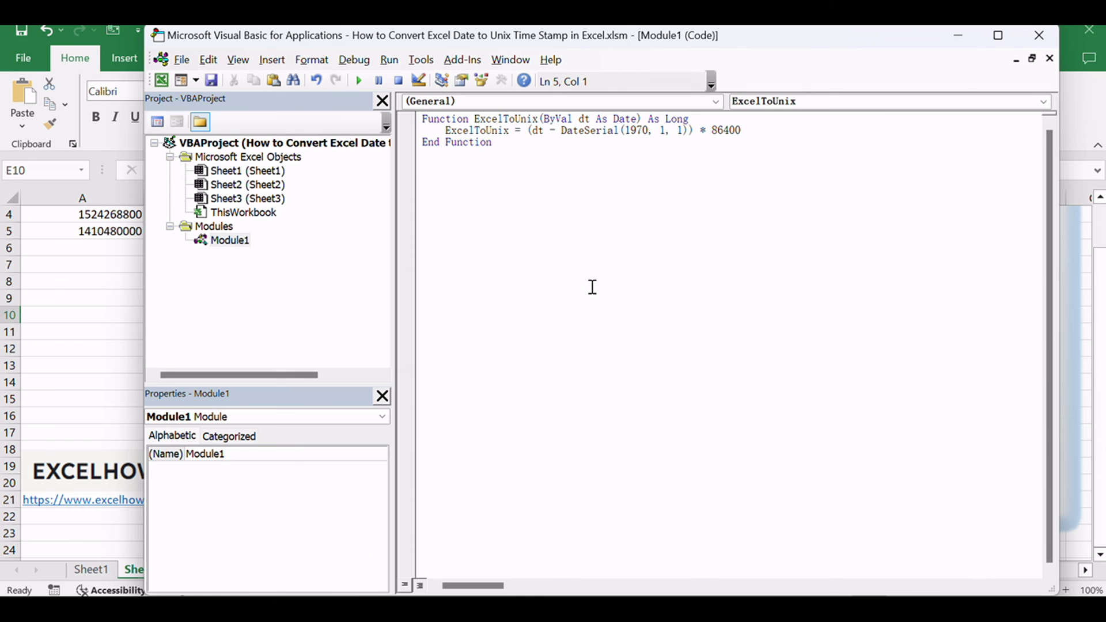
{"action": "key", "text": "ctrl+v"}
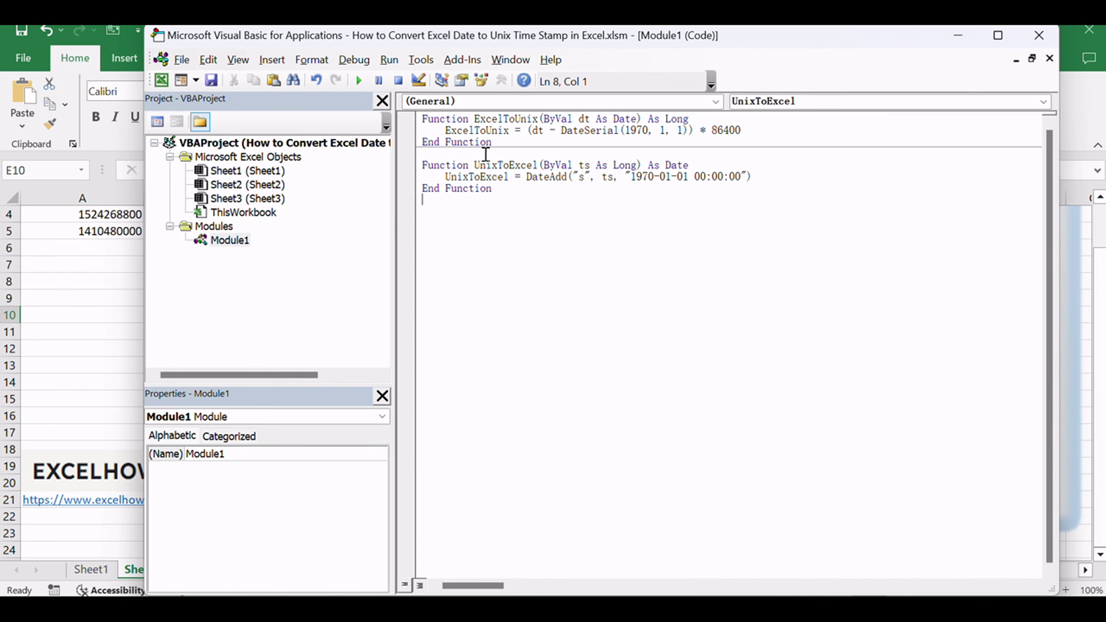
{"action": "left_click_drag", "start_coordinate": [485, 155], "coordinate": [511, 162]}
{"action": "left_click", "coordinate": [568, 208]}
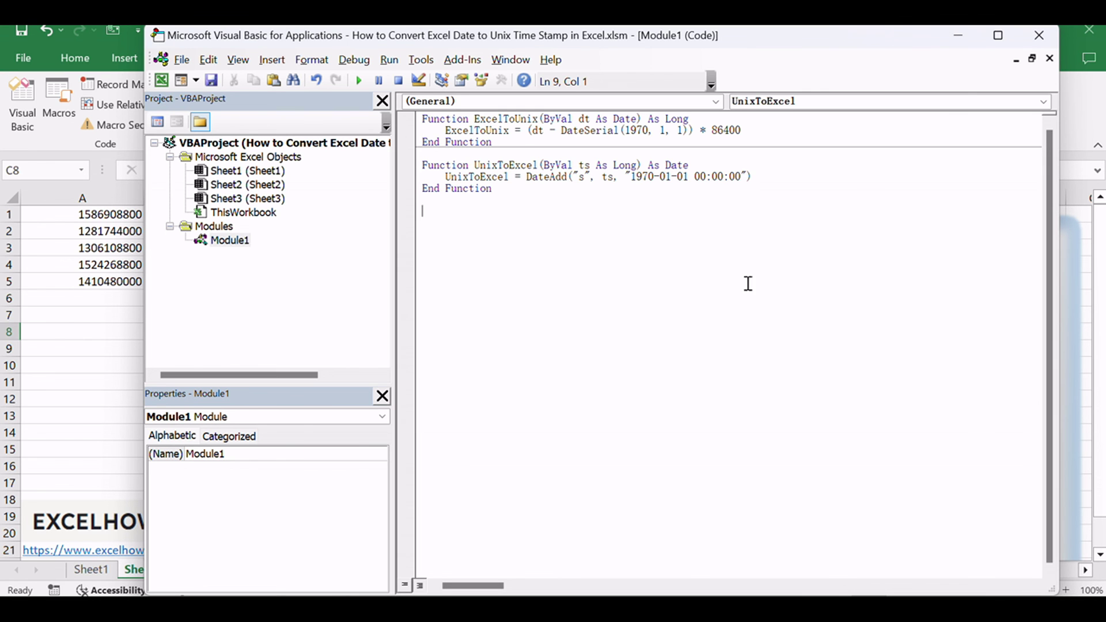
Step: Close the VBA editor, enter =UnixToExcel(A1) in B1, and fill it down to B5
{"action": "left_click", "coordinate": [1037, 35]}
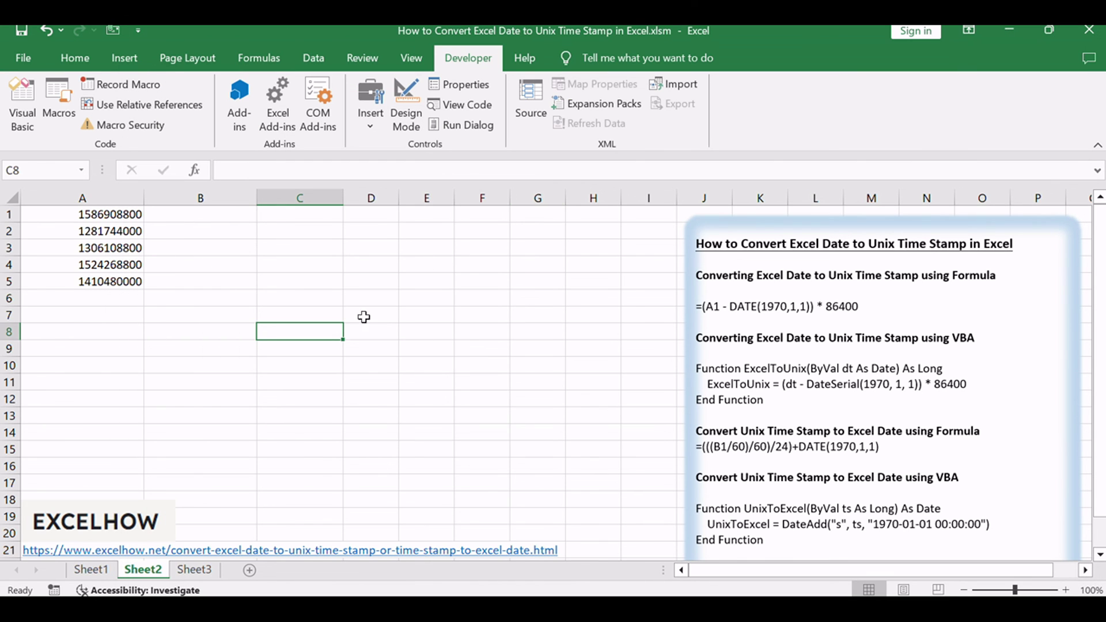
{"action": "left_click", "coordinate": [300, 281]}
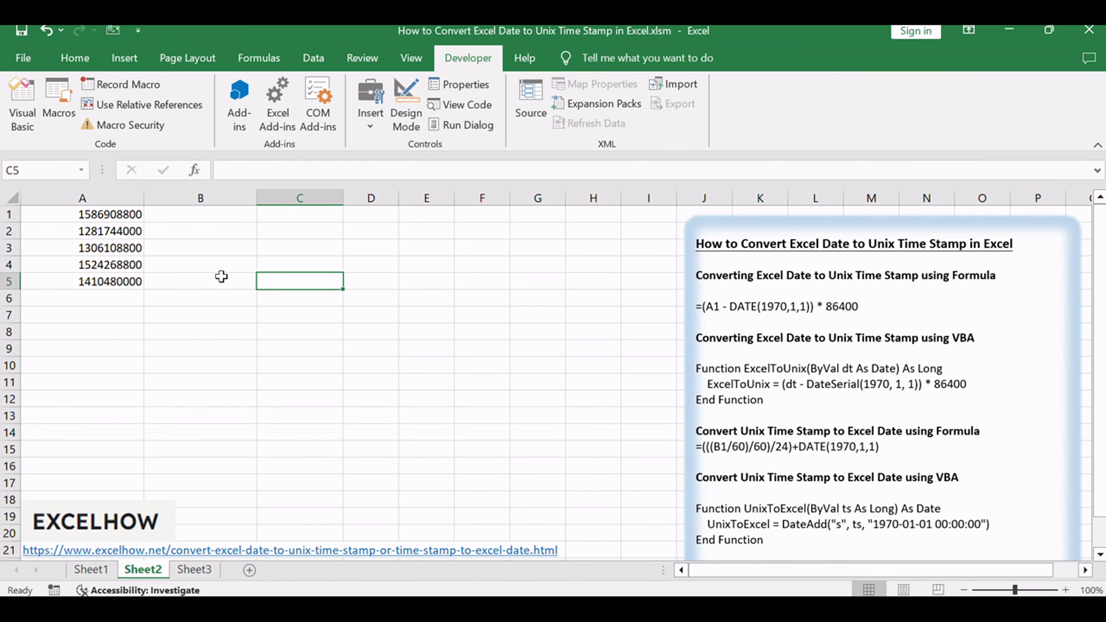
{"action": "left_click", "coordinate": [201, 215]}
{"action": "double_click", "coordinate": [201, 215]}
{"action": "type", "text": "=UnixToExcel(A1)"}
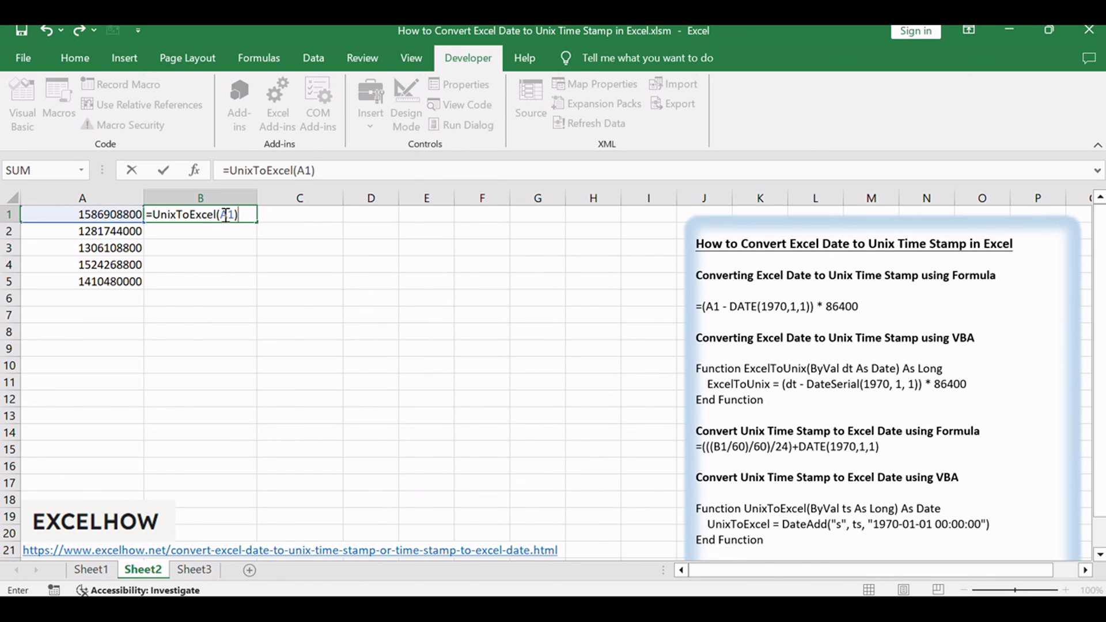
{"action": "left_click", "coordinate": [237, 215]}
{"action": "left_click", "coordinate": [327, 171]}
{"action": "key", "text": "Return"}
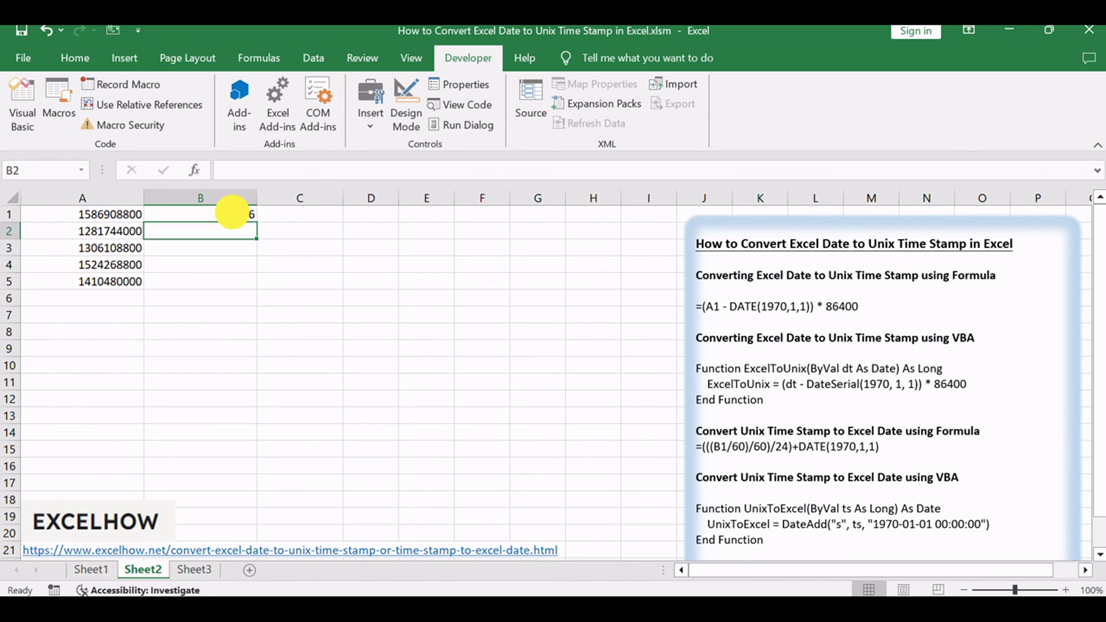
{"action": "left_click", "coordinate": [245, 215]}
{"action": "left_click_drag", "start_coordinate": [256, 222], "coordinate": [249, 282]}
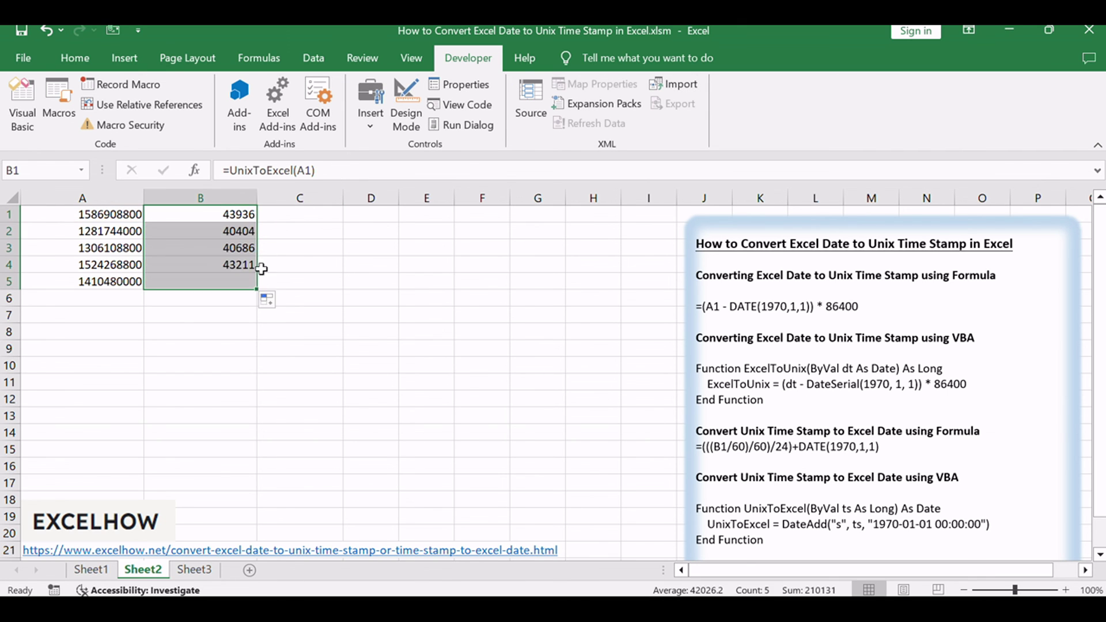
Step: Apply the Short Date number format to B1:B5 so they read 4/15/2020 through 9/12/2014
{"action": "left_click", "coordinate": [75, 57]}
{"action": "left_click", "coordinate": [579, 94]}
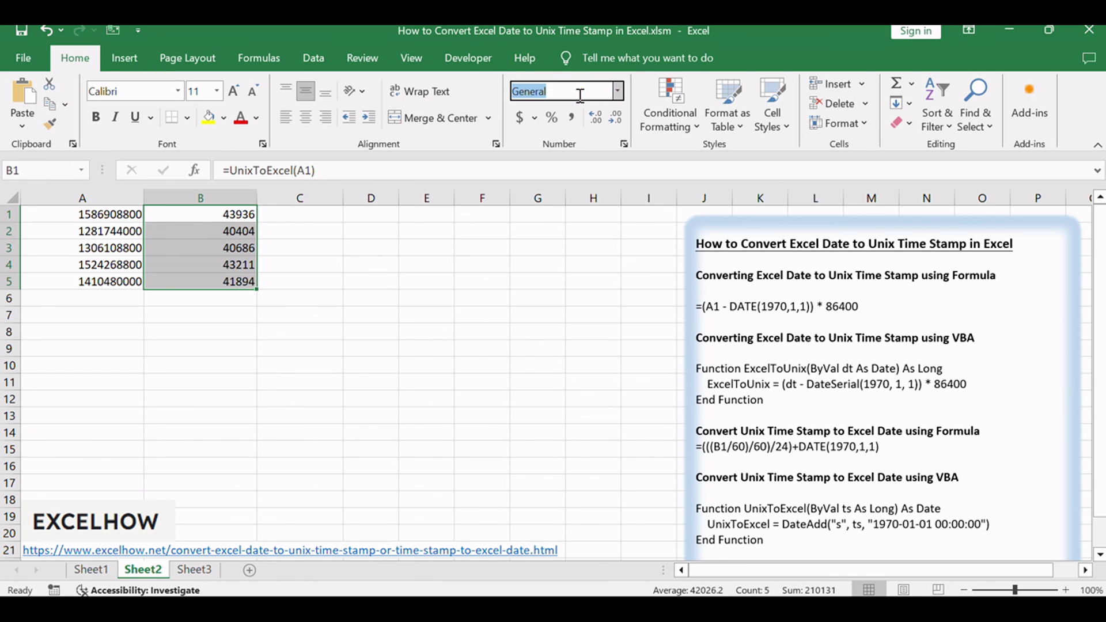
{"action": "left_click", "coordinate": [617, 91]}
{"action": "left_click", "coordinate": [595, 274]}
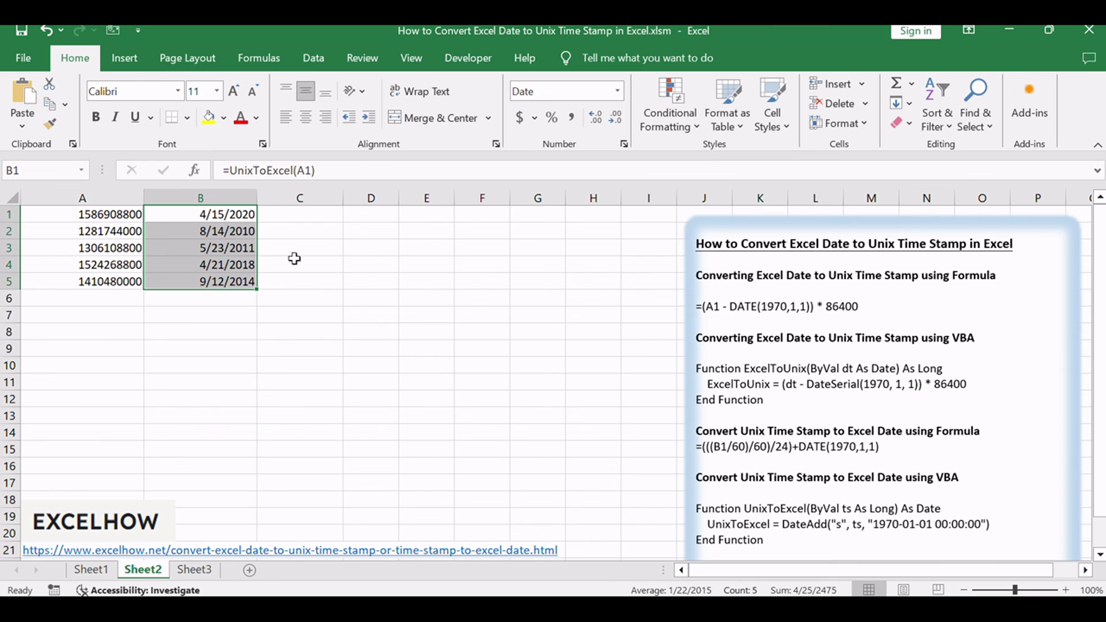
{"action": "left_click", "coordinate": [509, 329]}
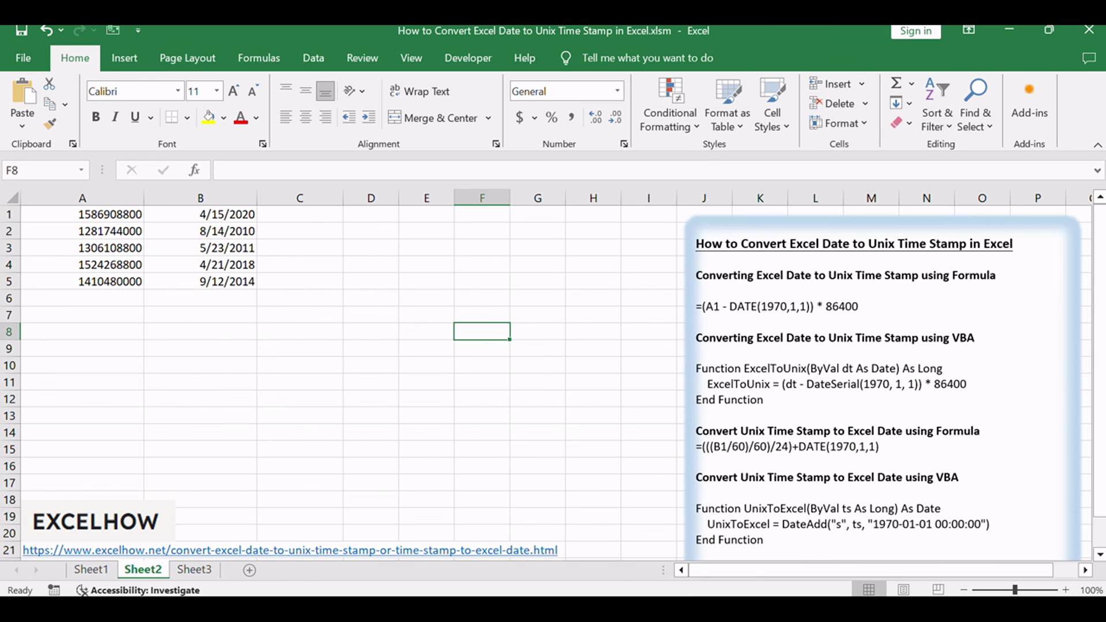